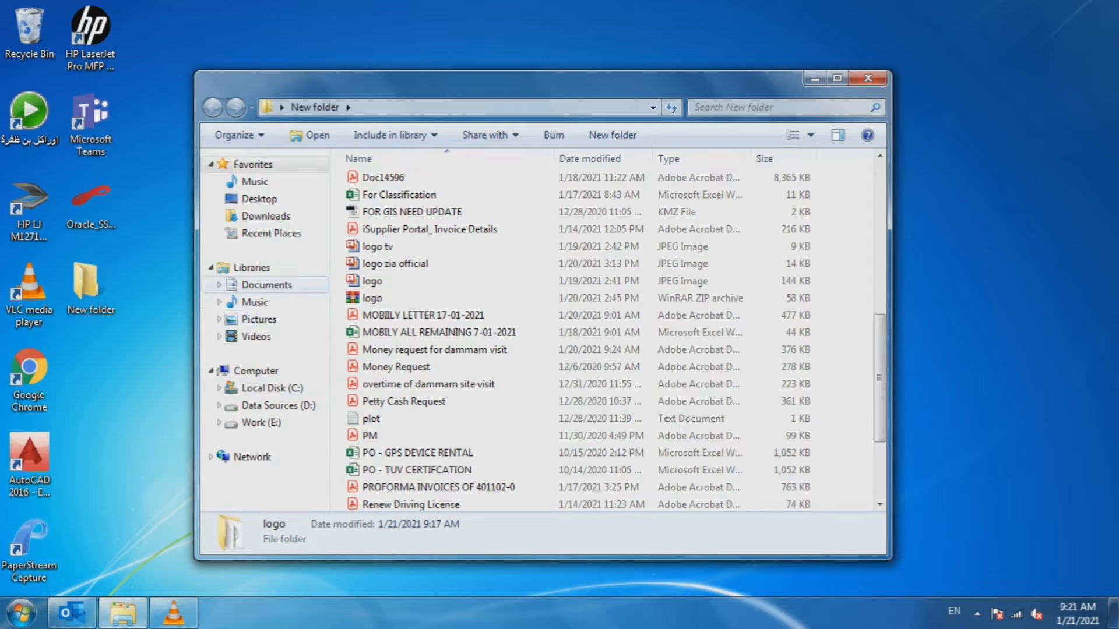
# - Open Downloads and scroll down to the V984… and V1005… WinRAR archives
pyautogui.click(266, 216)
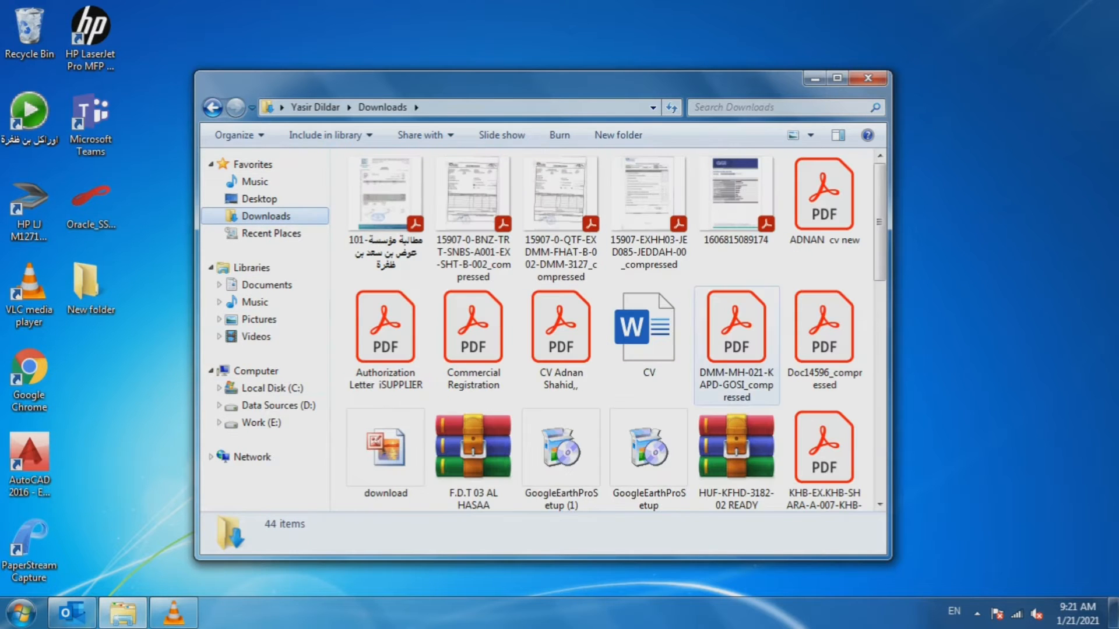
pyautogui.scroll(-6, 728, 279)
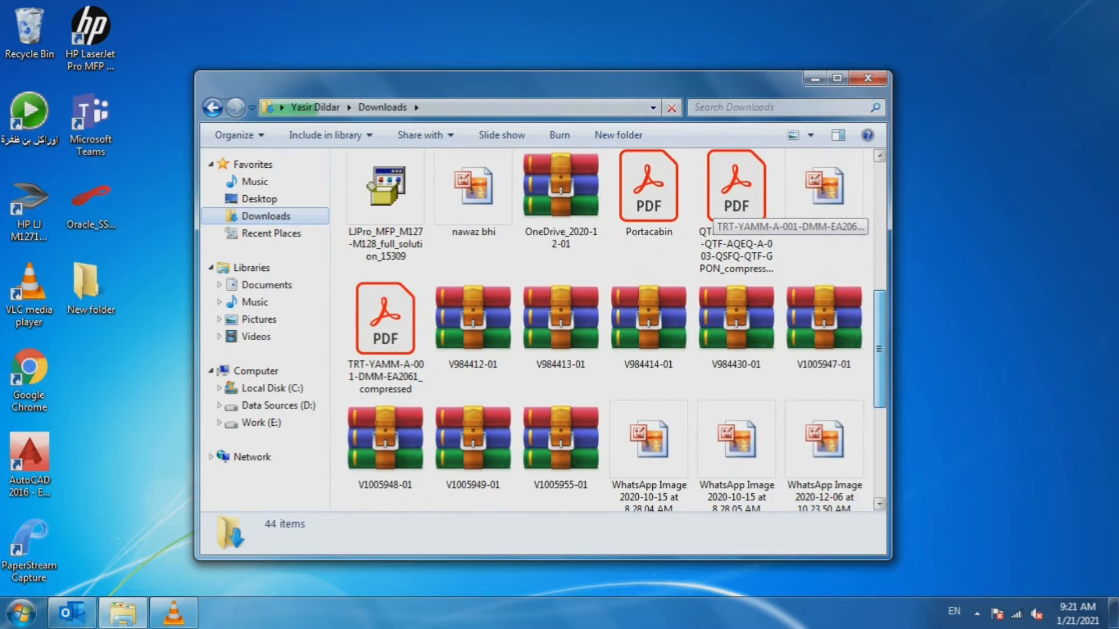
pyautogui.moveTo(879, 349); pyautogui.dragTo(879, 352)
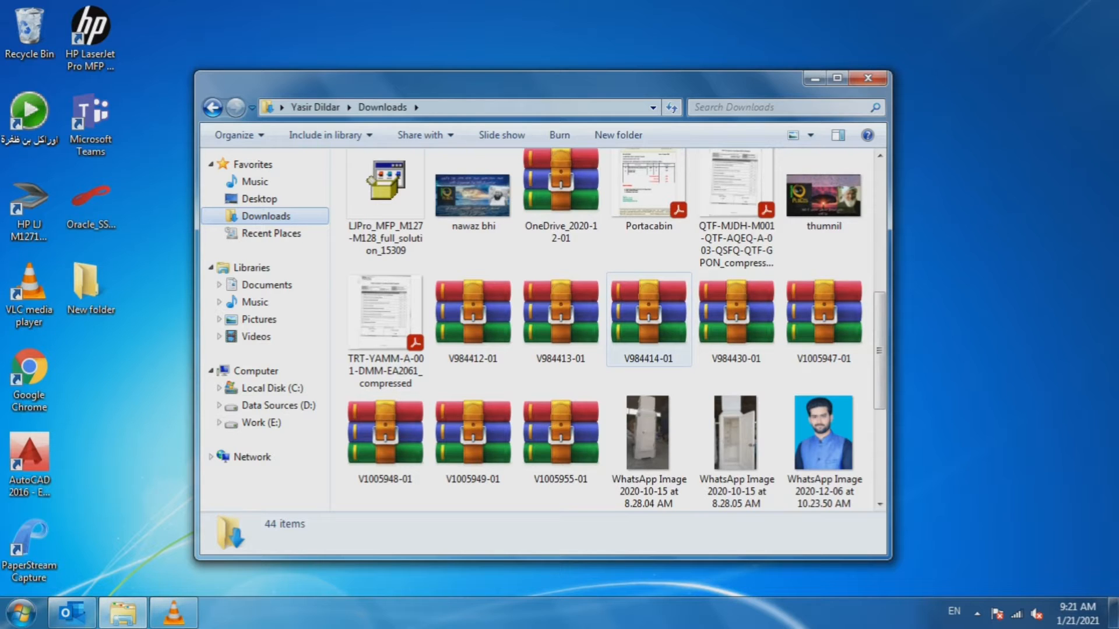
# - Select the eight archives V984412-01 through V1005955-01 and copy them
pyautogui.click(474, 337)
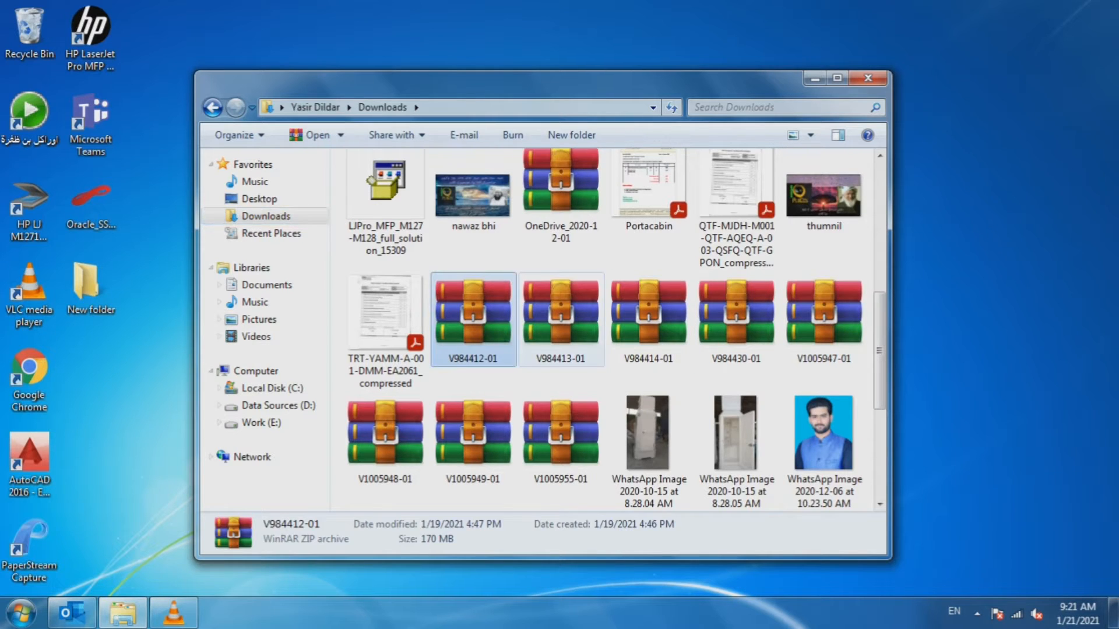
pyautogui.keyDown('ctrl'); pyautogui.click(560, 320); pyautogui.keyUp('ctrl')
pyautogui.keyDown('ctrl'); pyautogui.click(649, 319); pyautogui.keyUp('ctrl')
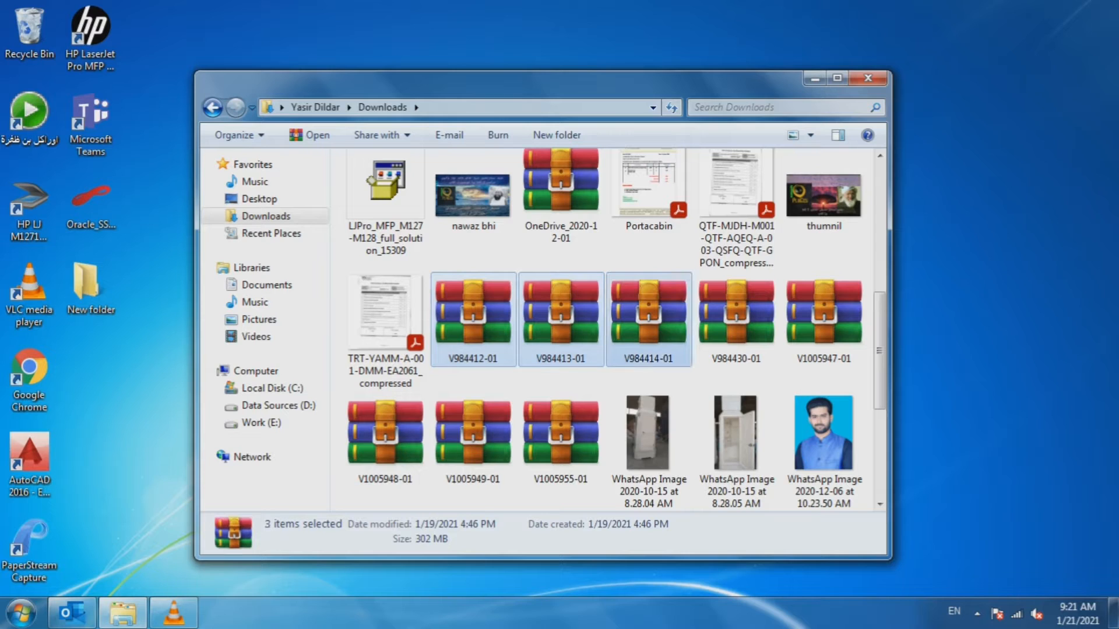
pyautogui.keyDown('ctrl'); pyautogui.click(736, 319); pyautogui.keyUp('ctrl')
pyautogui.keyDown('ctrl'); pyautogui.click(824, 320); pyautogui.keyUp('ctrl')
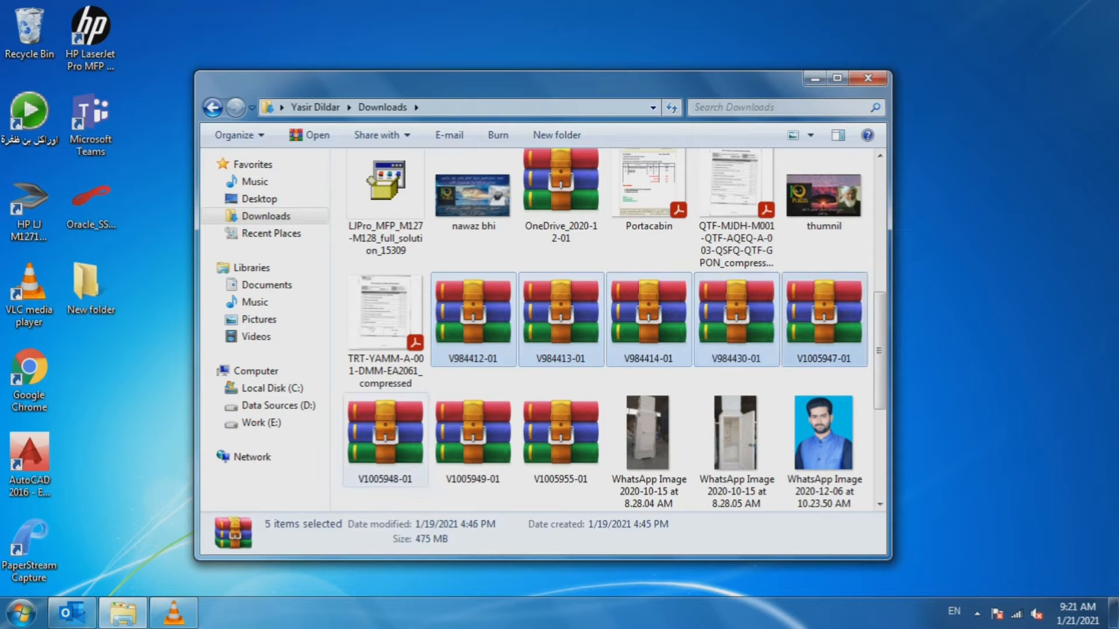
pyautogui.keyDown('ctrl'); pyautogui.click(385, 438); pyautogui.keyUp('ctrl')
pyautogui.keyDown('ctrl'); pyautogui.click(473, 438); pyautogui.keyUp('ctrl')
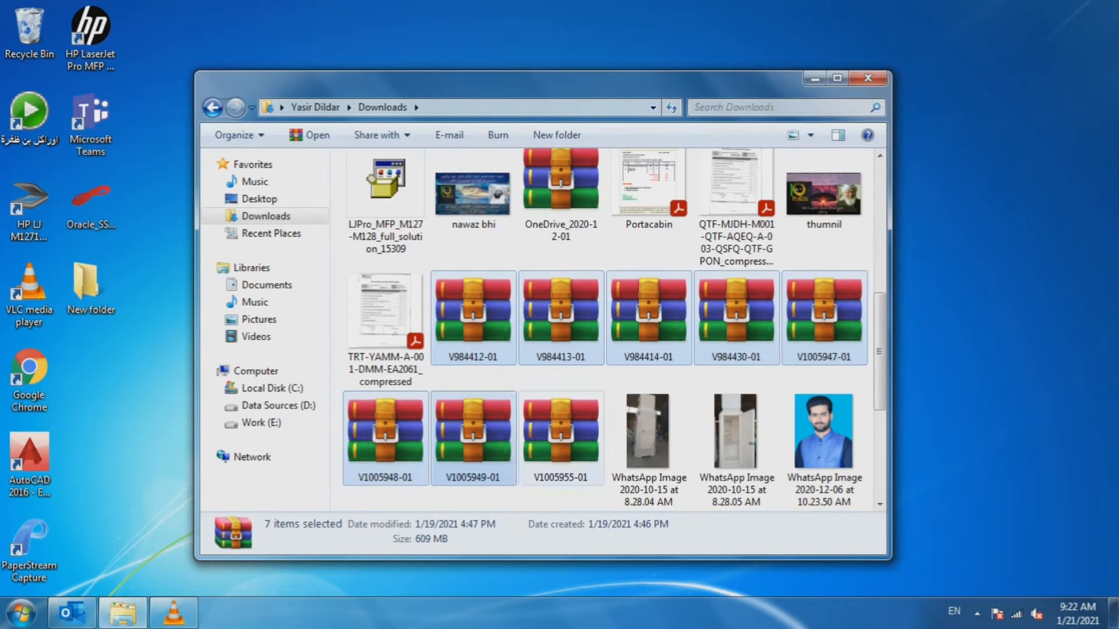
pyautogui.keyDown('ctrl'); pyautogui.click(561, 438); pyautogui.keyUp('ctrl')
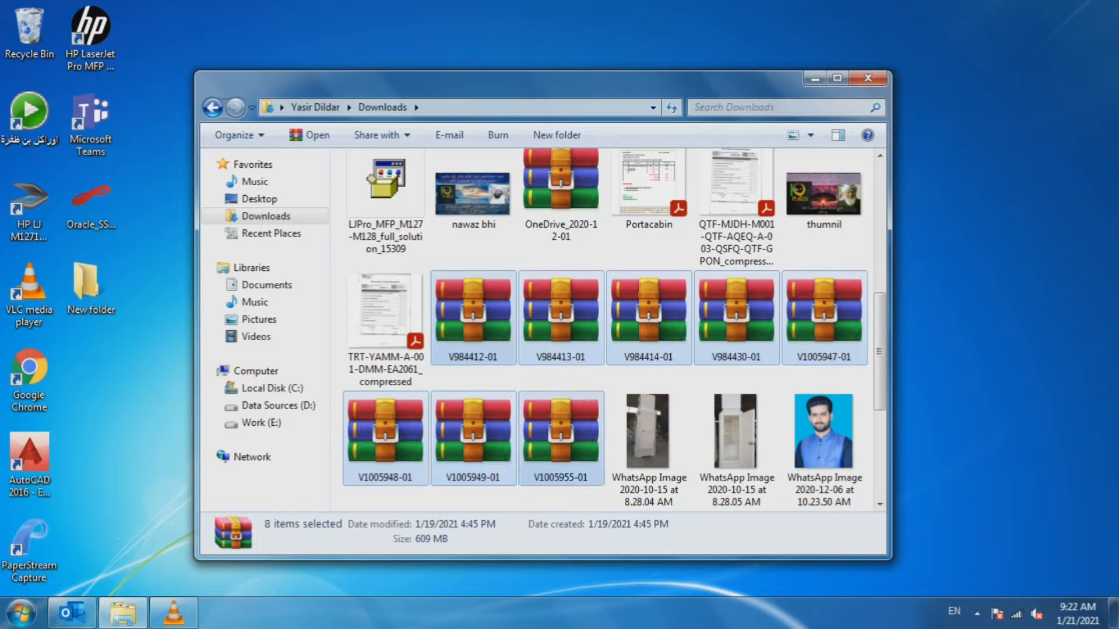
pyautogui.rightClick(505, 330)
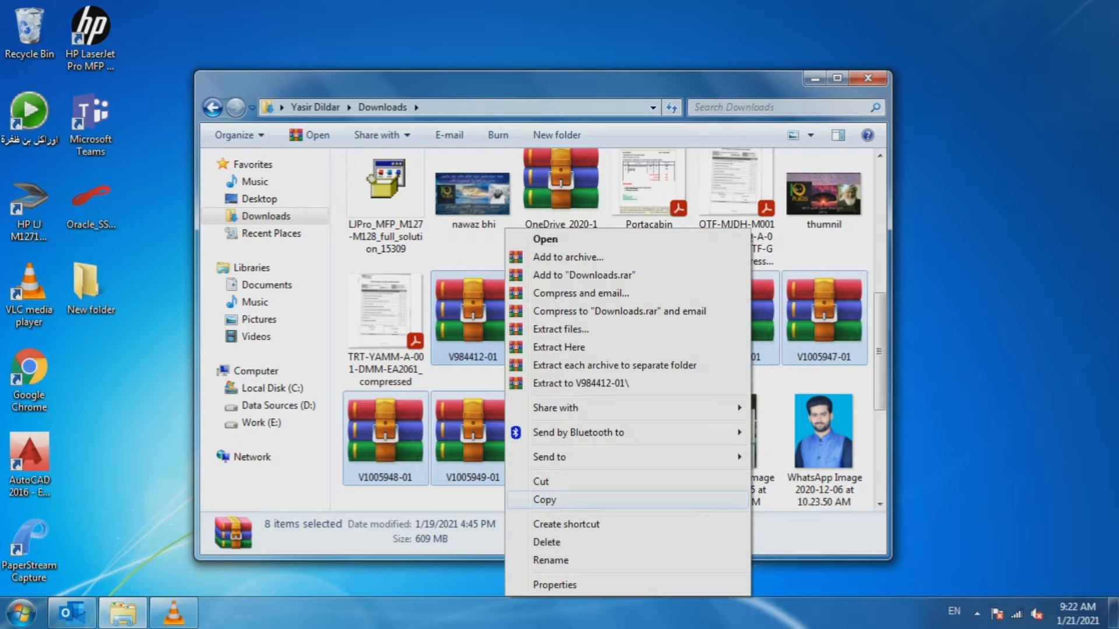
pyautogui.click(545, 500)
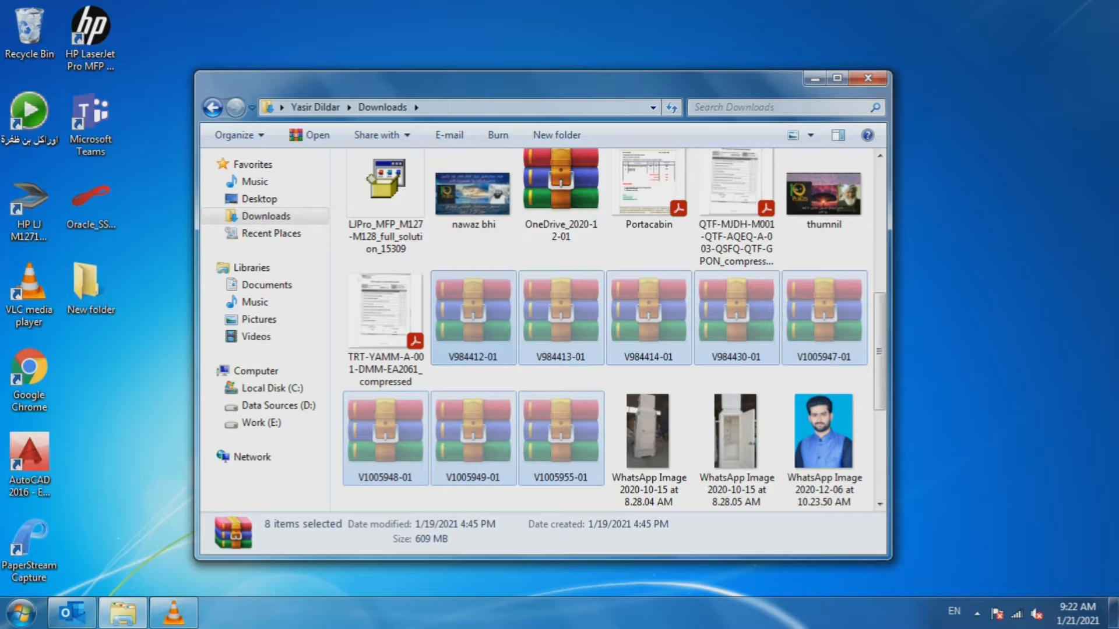
# - Minimize Explorer, create a desktop folder named 'primaversa' and open it
pyautogui.click(815, 77)
pyautogui.rightClick(259, 138)
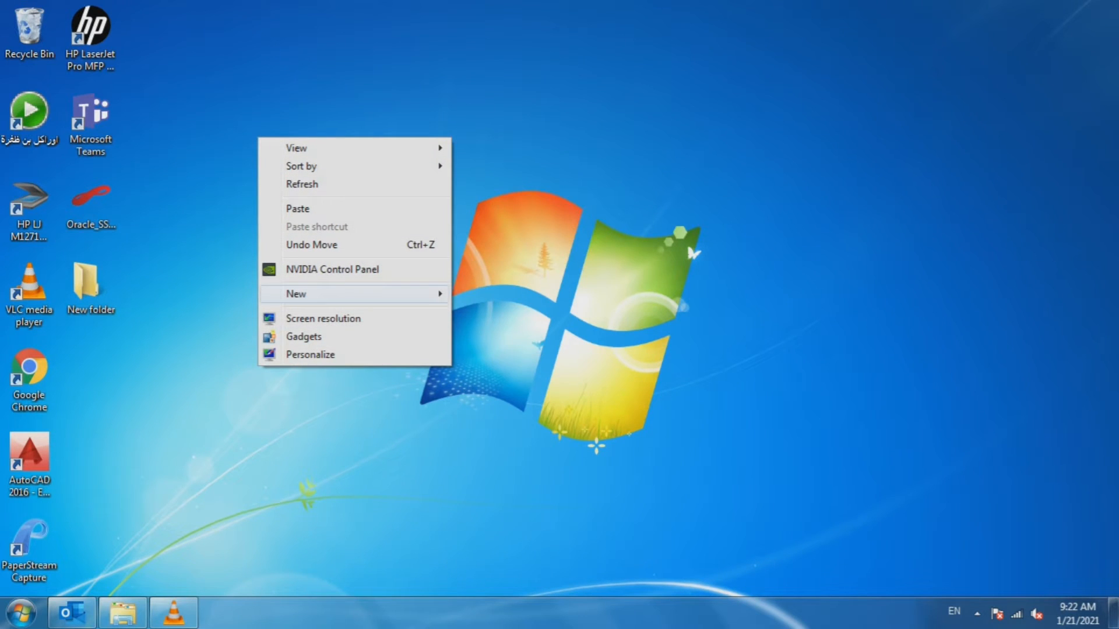
pyautogui.moveTo(349, 294)
pyautogui.click(484, 293)
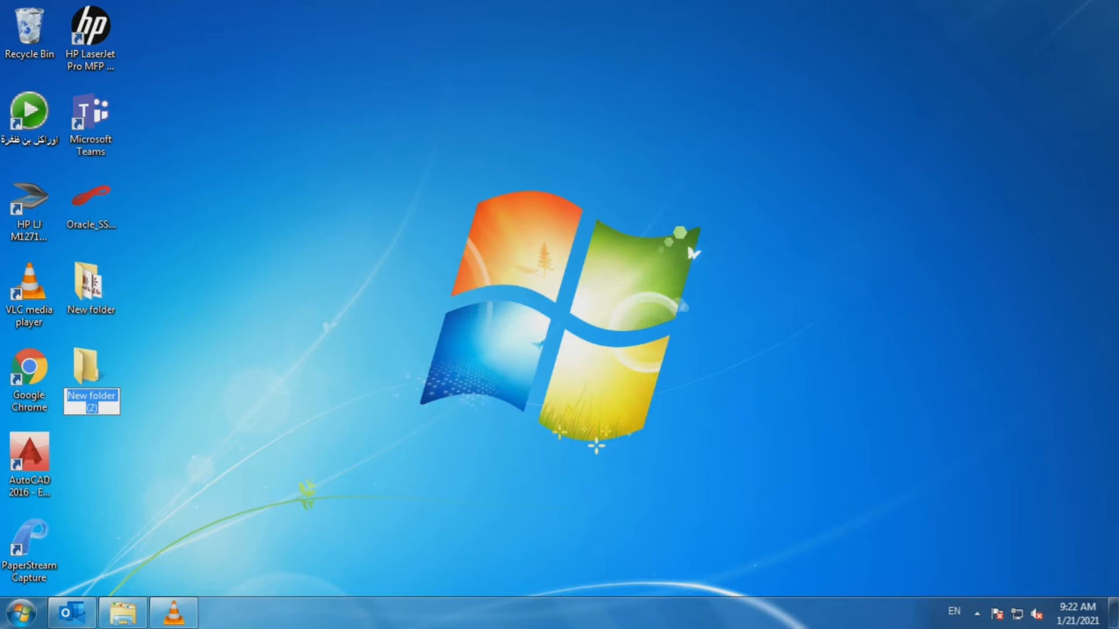
pyautogui.press('BackSpace')
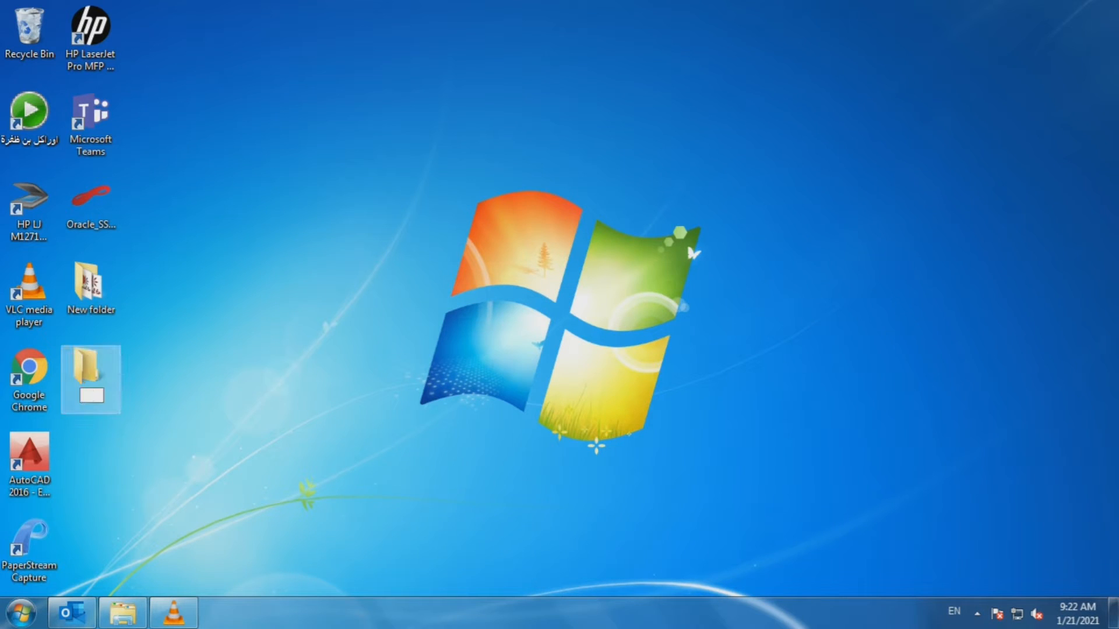
pyautogui.write('primaversa')
pyautogui.press('Return')
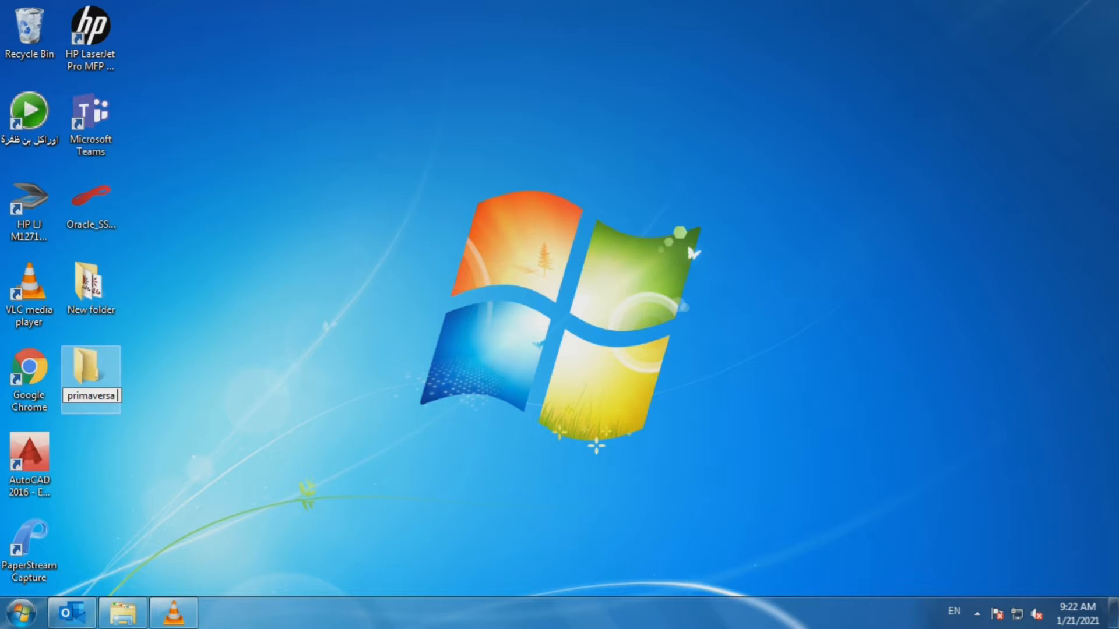
pyautogui.doubleClick(91, 373)
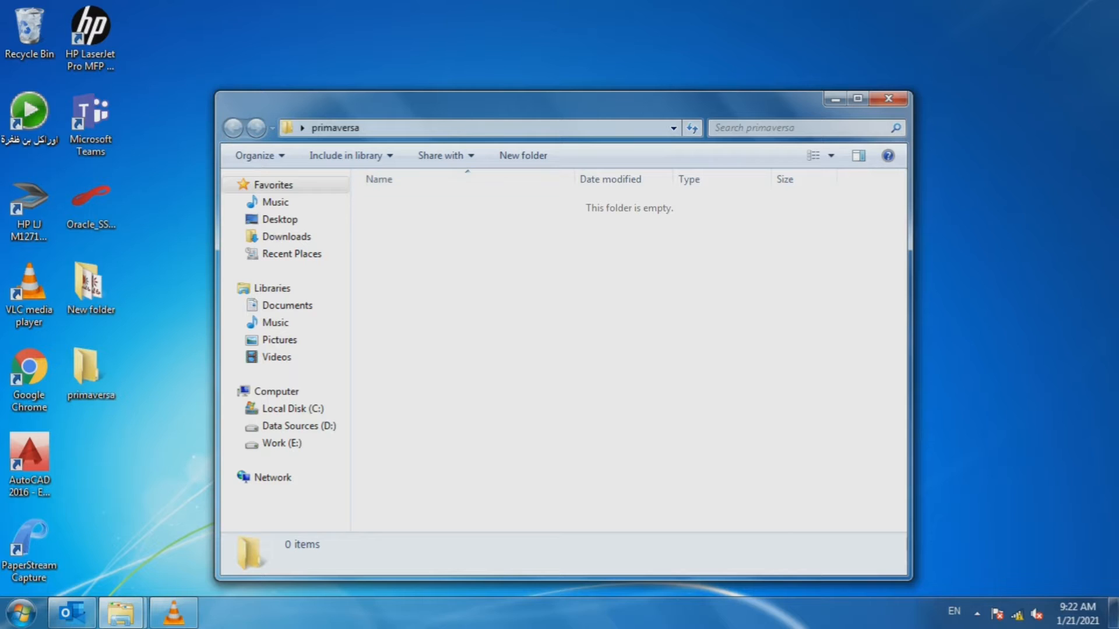
# - Paste the eight copied archives into the primaversa folder
pyautogui.rightClick(464, 247)
pyautogui.click(502, 361)
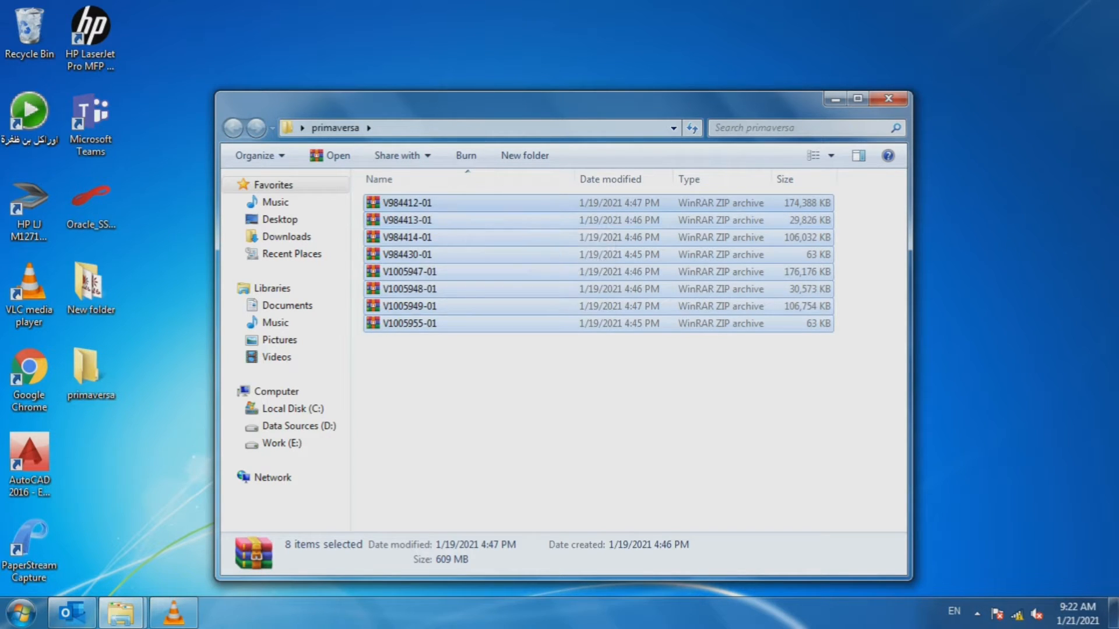
pyautogui.click(501, 379)
# - Extract V984412-01 here and open the resulting P6_Pro_R1912 folder
pyautogui.rightClick(434, 203)
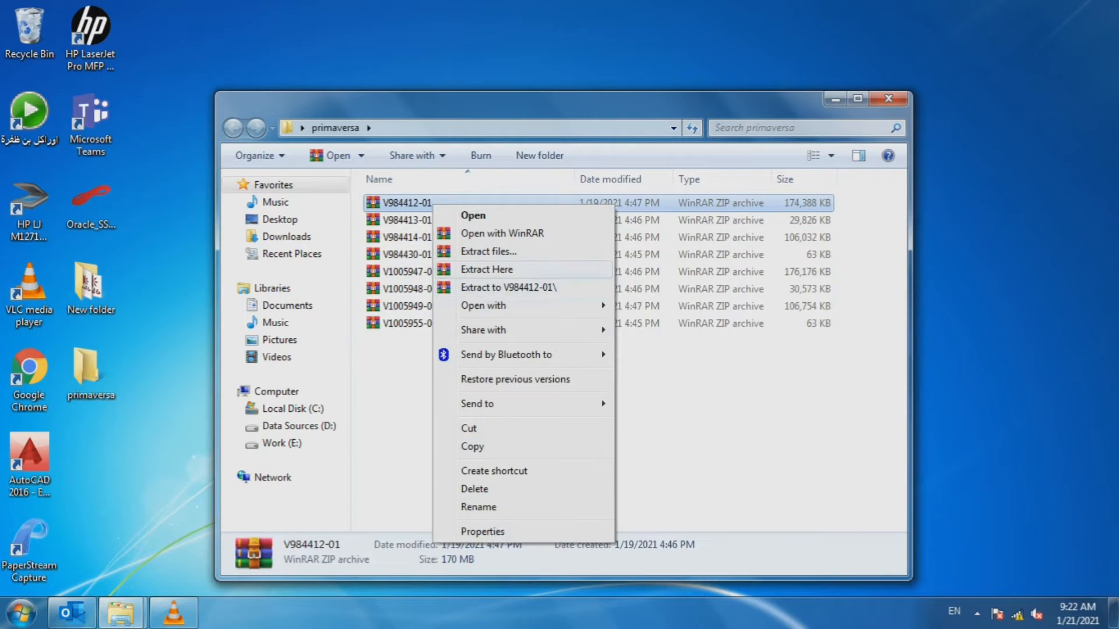
pyautogui.click(487, 269)
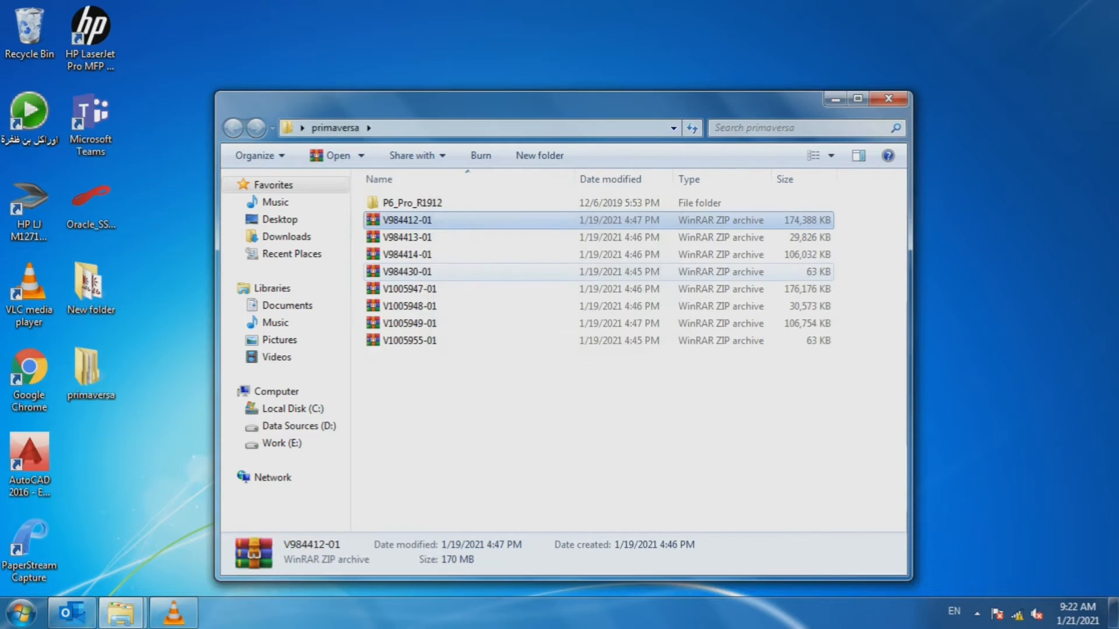
pyautogui.click(412, 202)
pyautogui.doubleClick(412, 203)
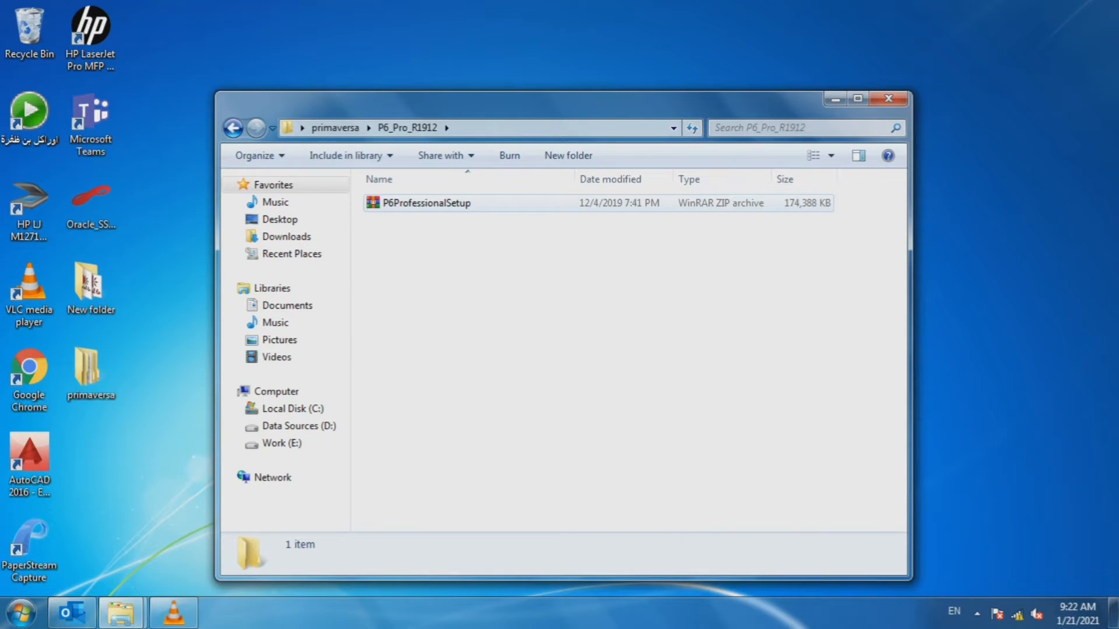
pyautogui.rightClick(476, 204)
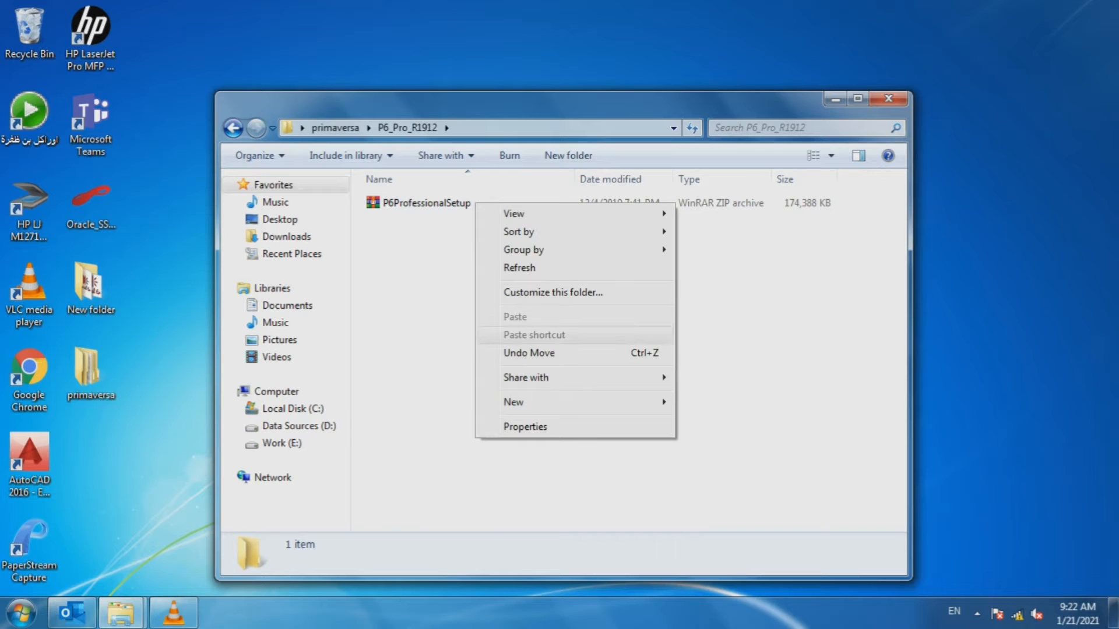
# - Open P6ProfessionalSetup in a maximized WinRAR and run x64\en-us\p6pro.msi
pyautogui.doubleClick(425, 203)
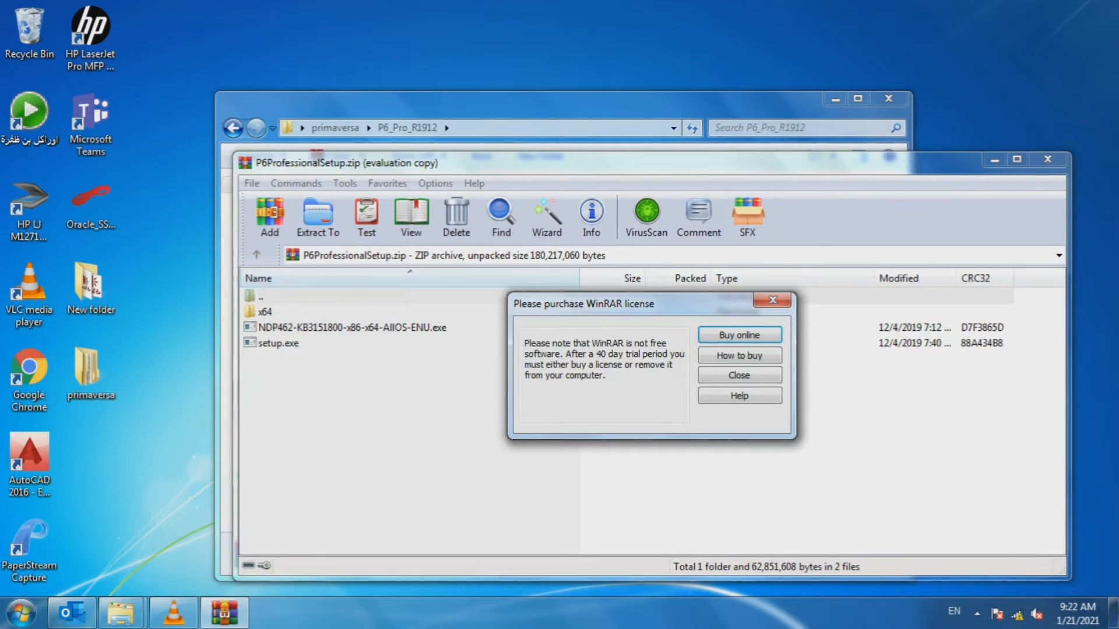
pyautogui.click(773, 300)
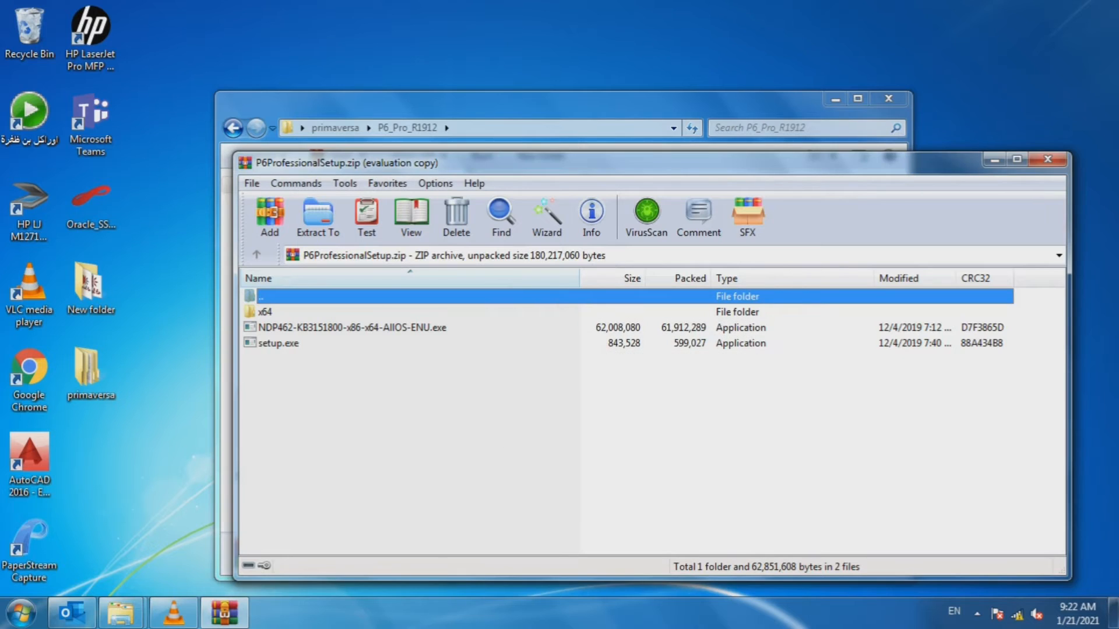
pyautogui.click(1017, 158)
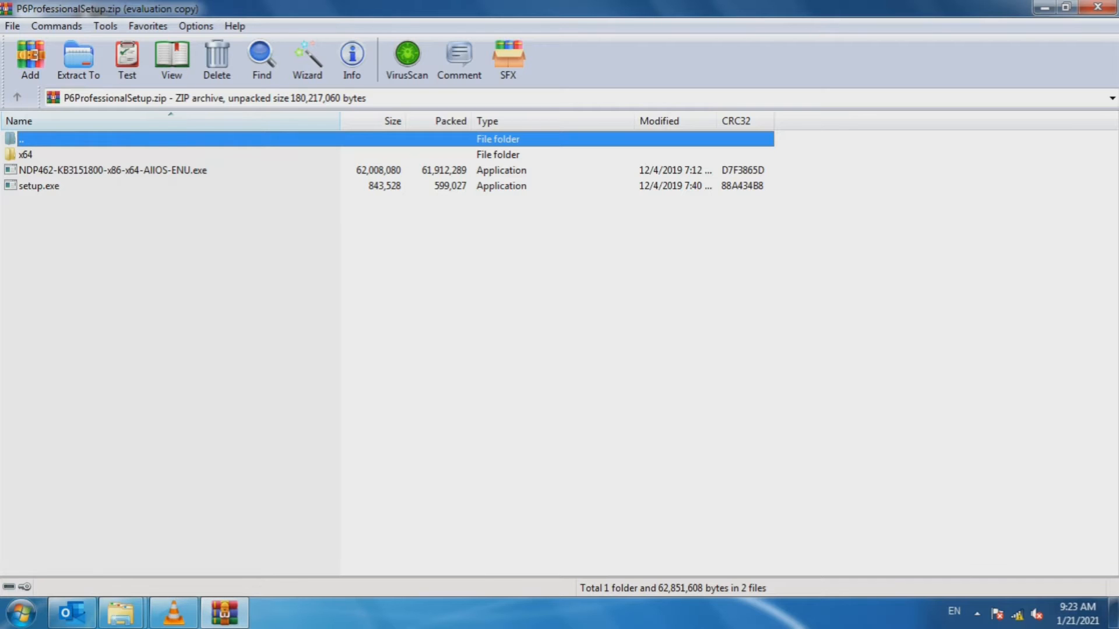
pyautogui.press('Down')
pyautogui.press('Return')
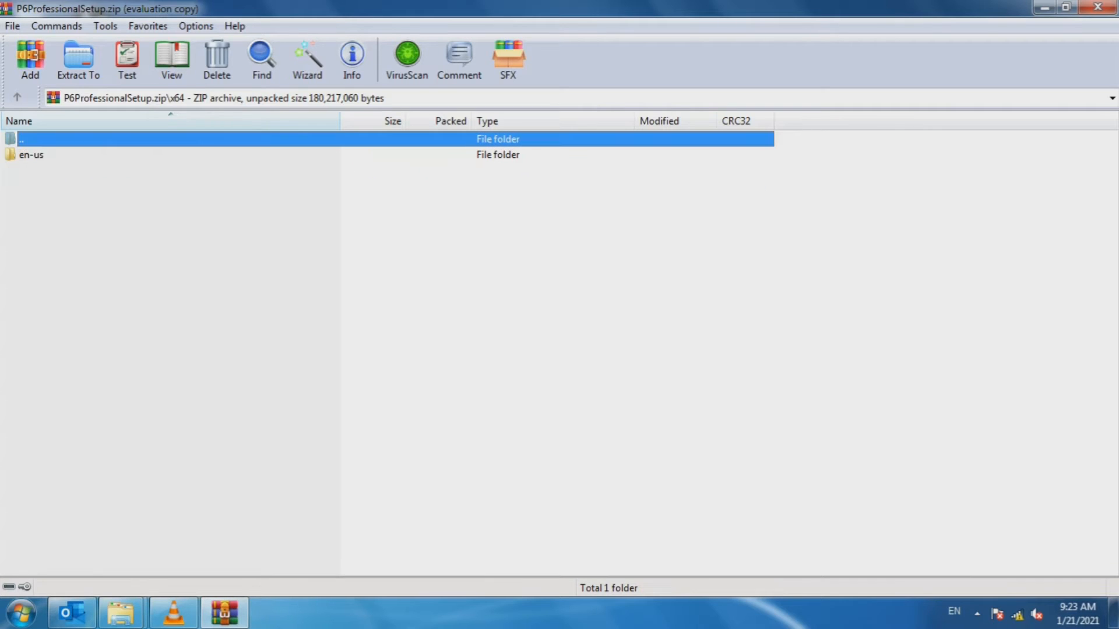
pyautogui.press('Down')
pyautogui.press('Return')
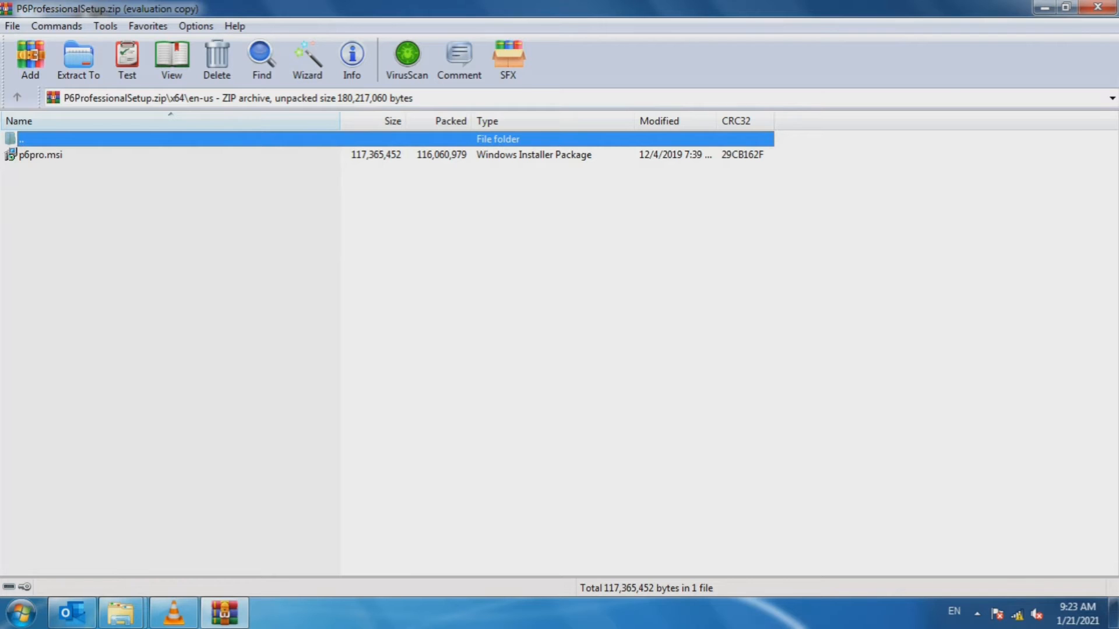
pyautogui.press('Down')
pyautogui.press('Return')
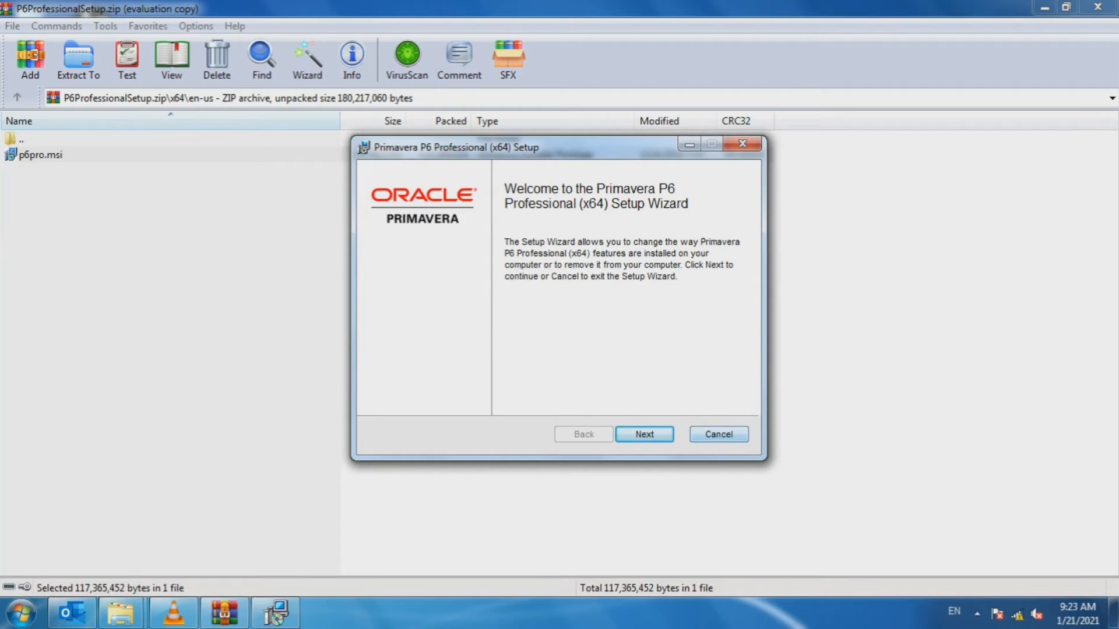
# - Cancel the Primavera P6 Professional setup wizard and confirm the cancellation
pyautogui.press('Escape')
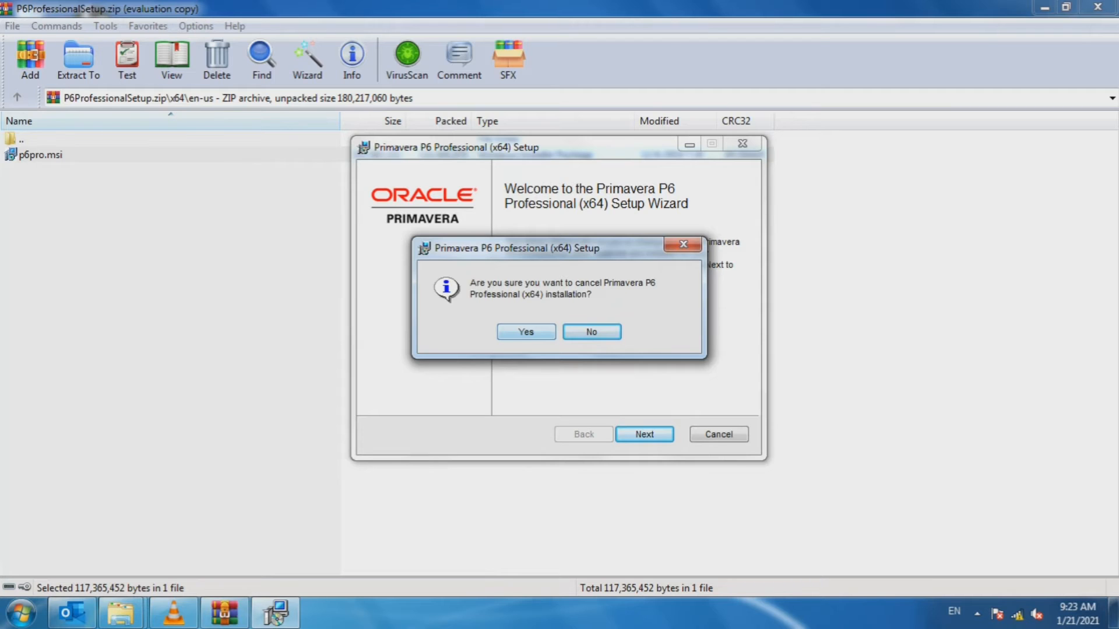
pyautogui.click(526, 332)
pyautogui.click(644, 434)
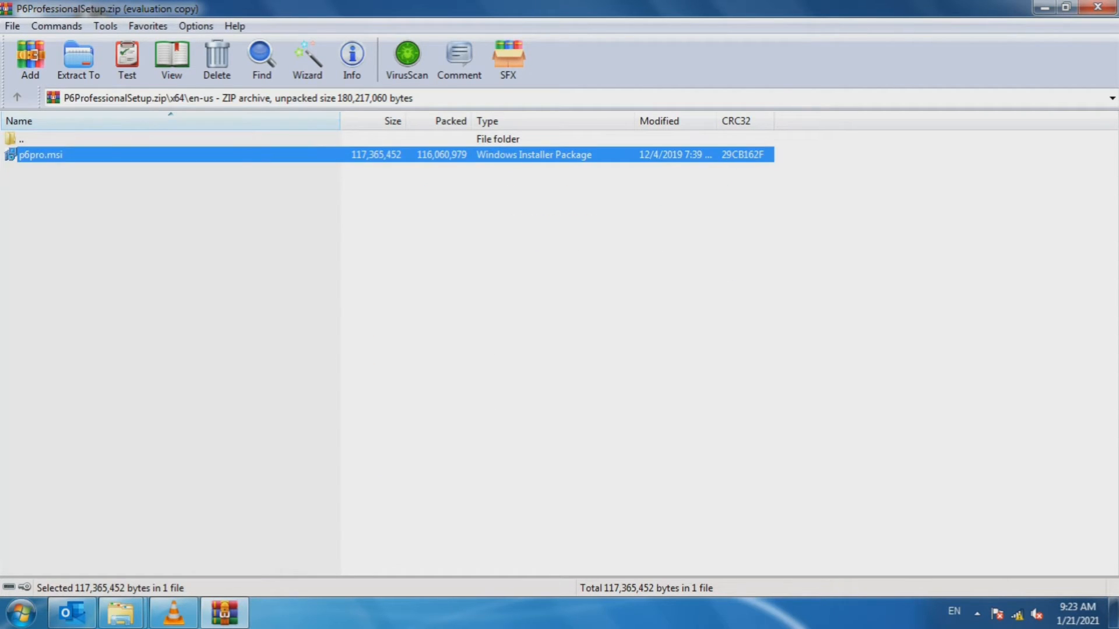
# - Close WinRAR and return to the Explorer folder window
pyautogui.click(350, 256)
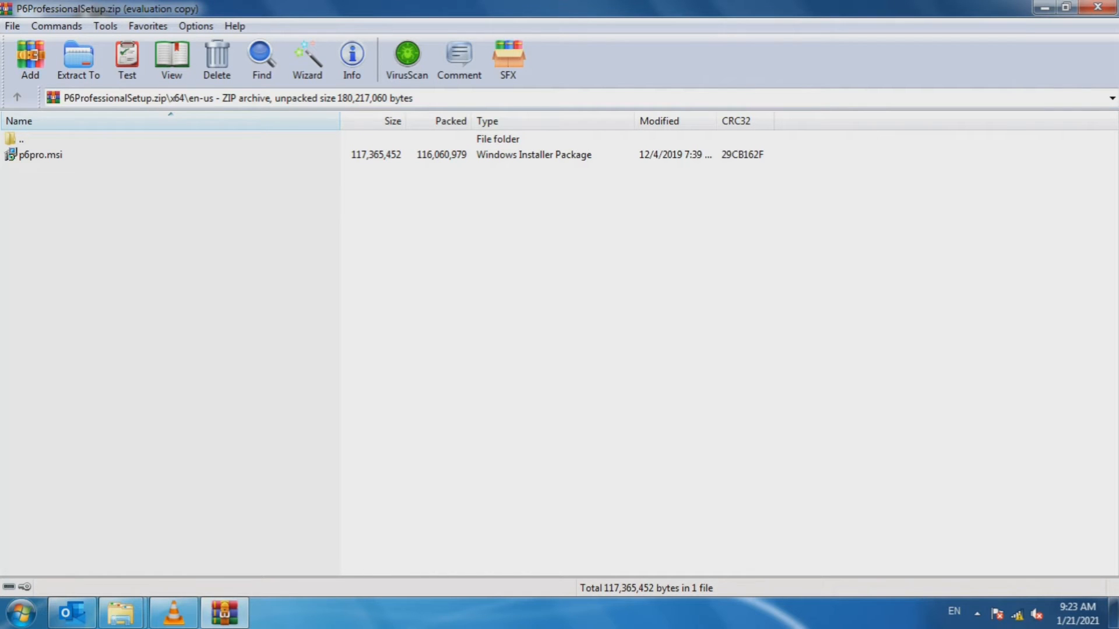
pyautogui.click(1097, 7)
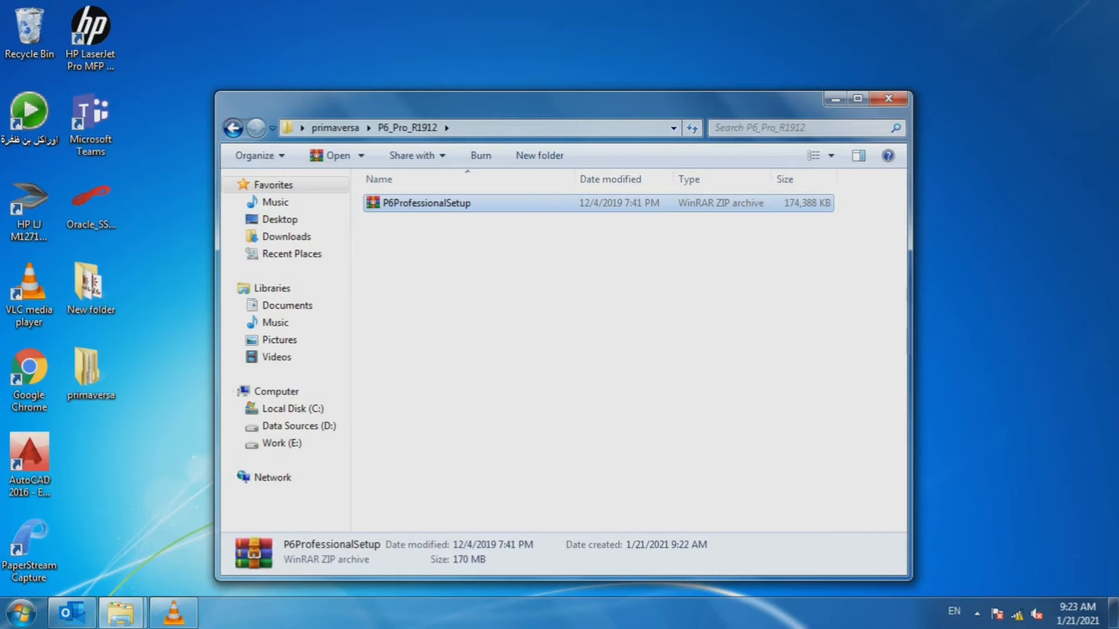
pyautogui.click(233, 128)
# - Open P6ProfessionalSetup.zip from P6_Pro_R1912, dismissing the trial expiry notice
pyautogui.doubleClick(540, 204)
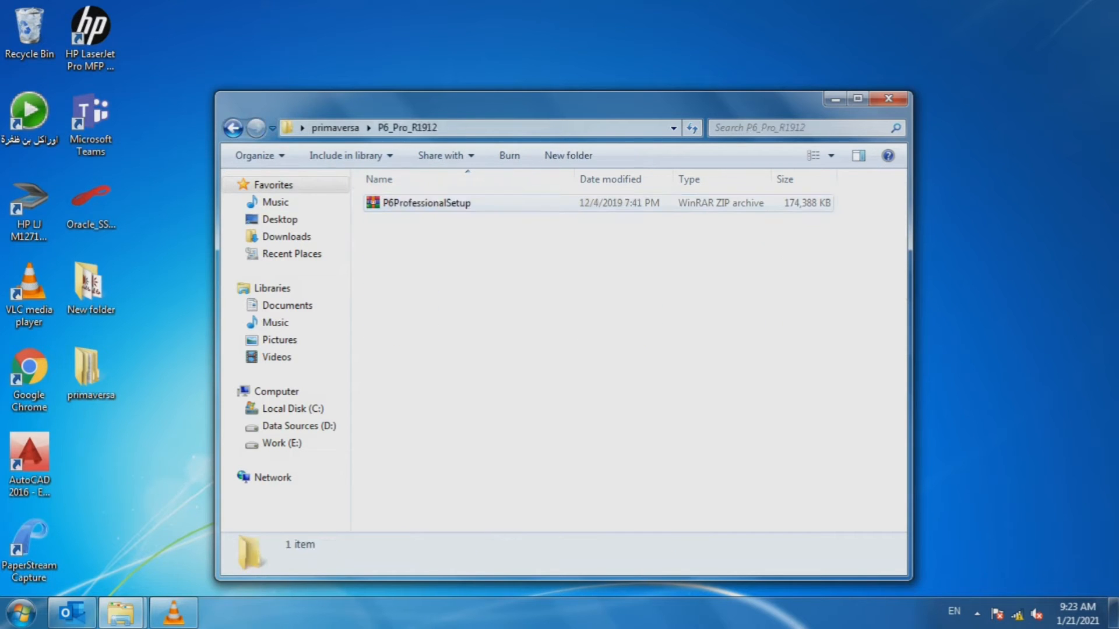
pyautogui.doubleClick(540, 202)
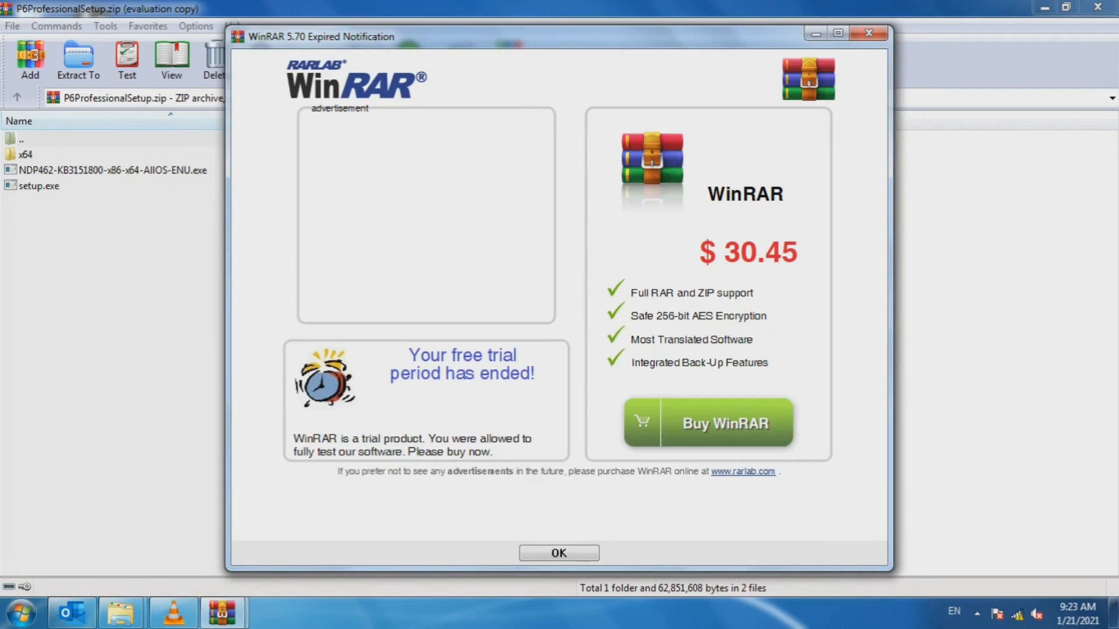
pyautogui.click(868, 33)
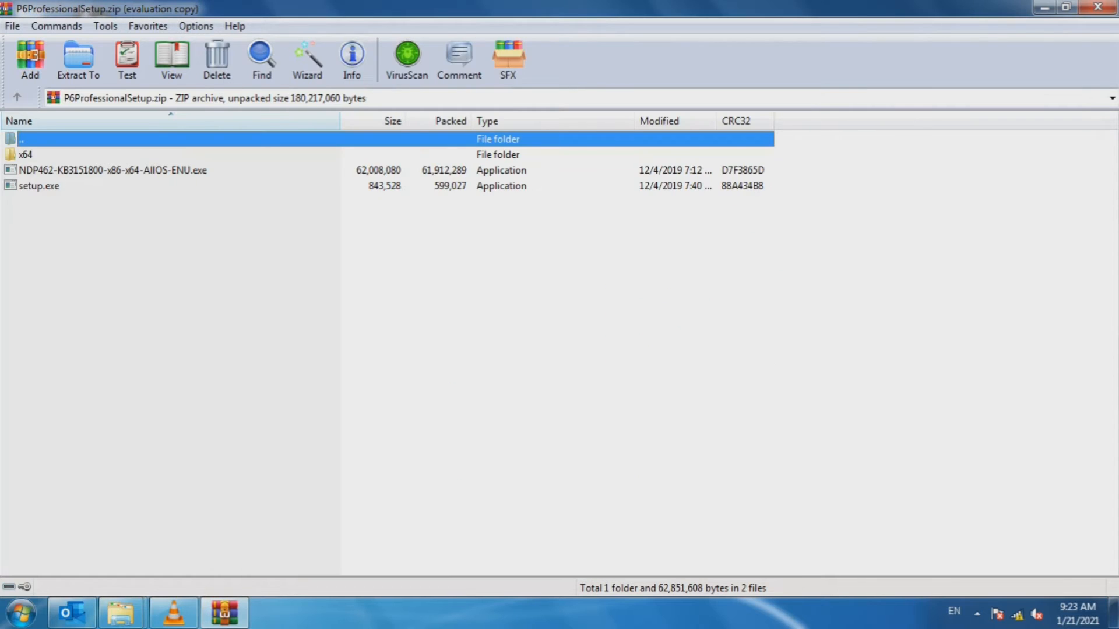
# - Start the NDP462-KB3151800 installer from the archive, then cancel its extraction
pyautogui.doubleClick(112, 170)
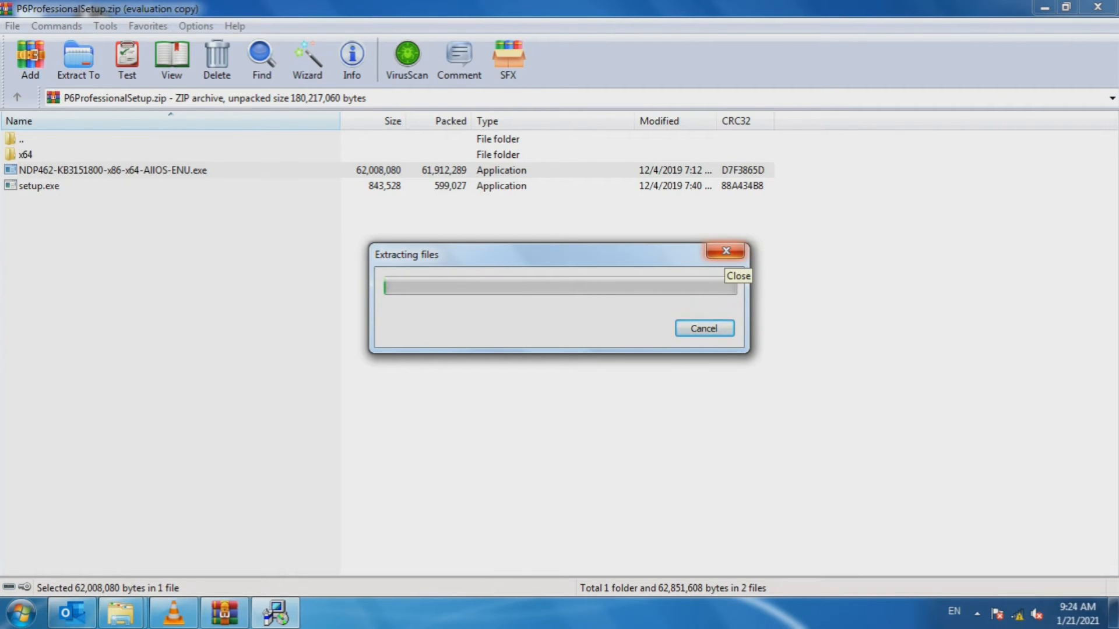
pyautogui.click(725, 250)
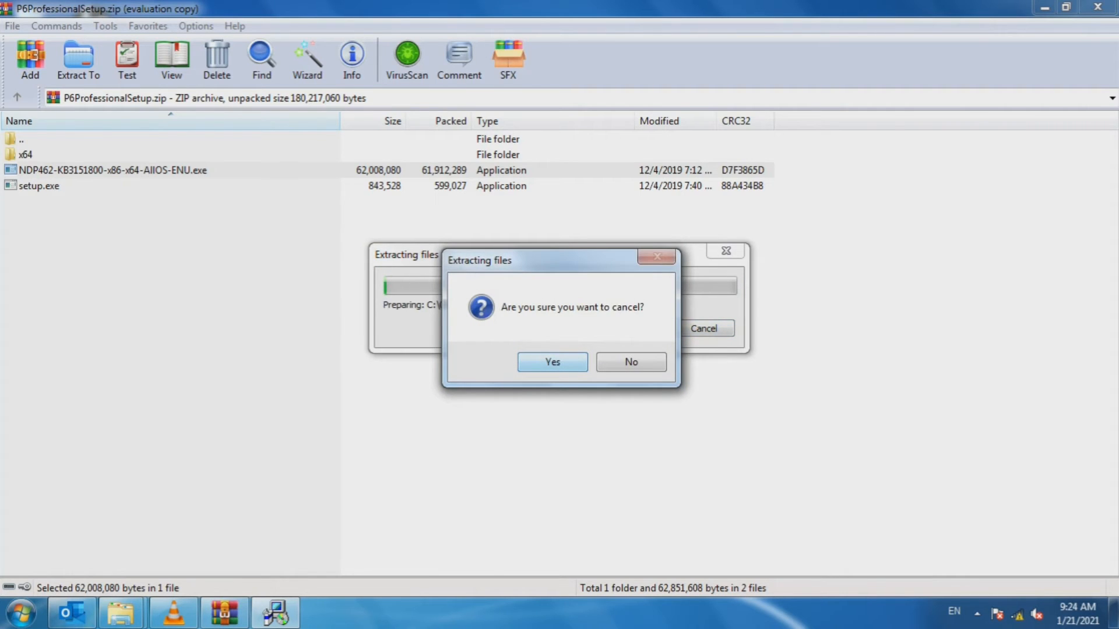
pyautogui.press('Return')
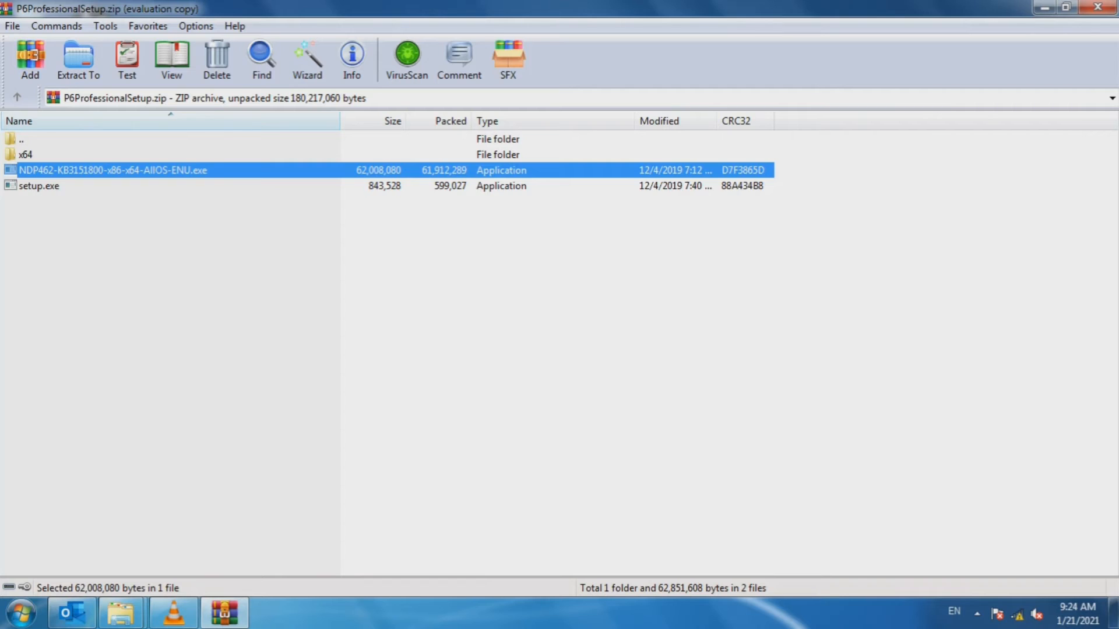
# - Run setup.exe from the archive, then cancel the P6 Professional 19 installation
pyautogui.doubleClick(39, 186)
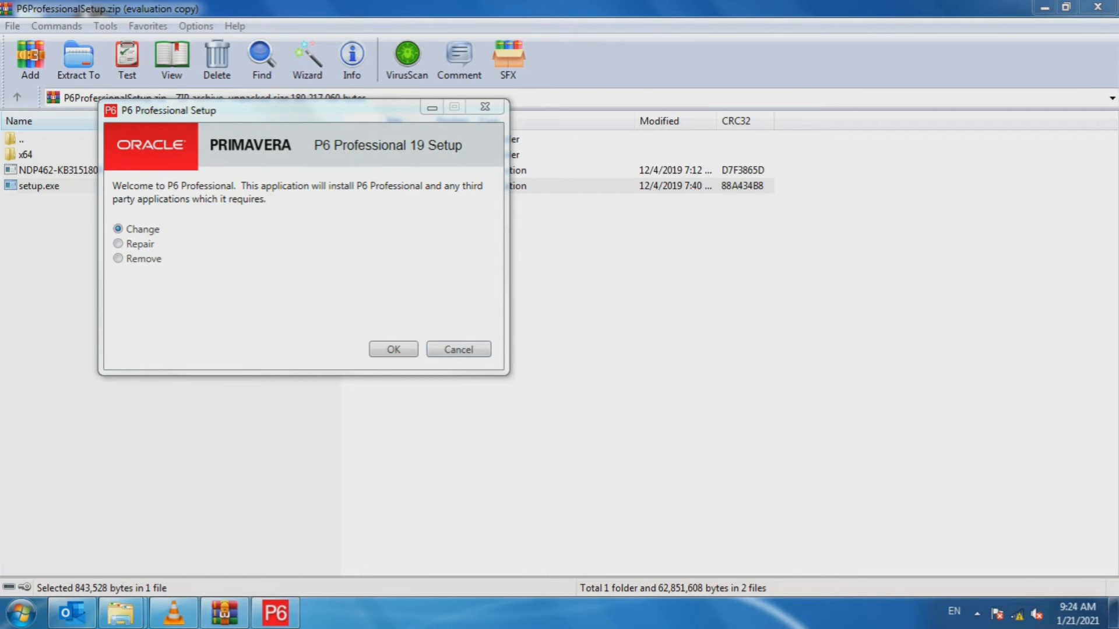
pyautogui.click(458, 349)
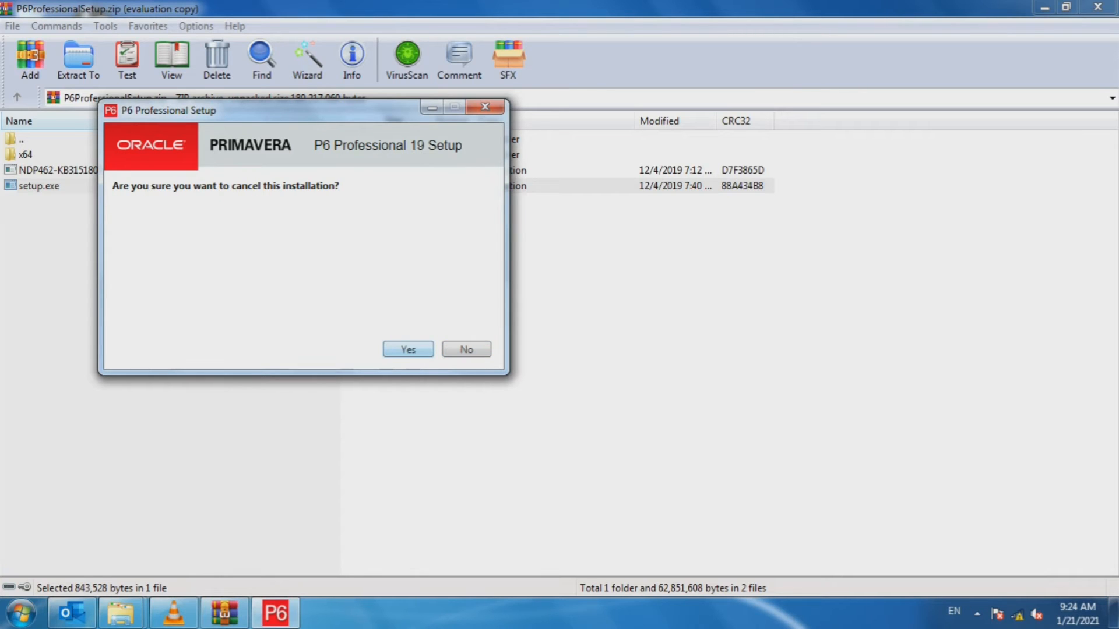
pyautogui.press('Return')
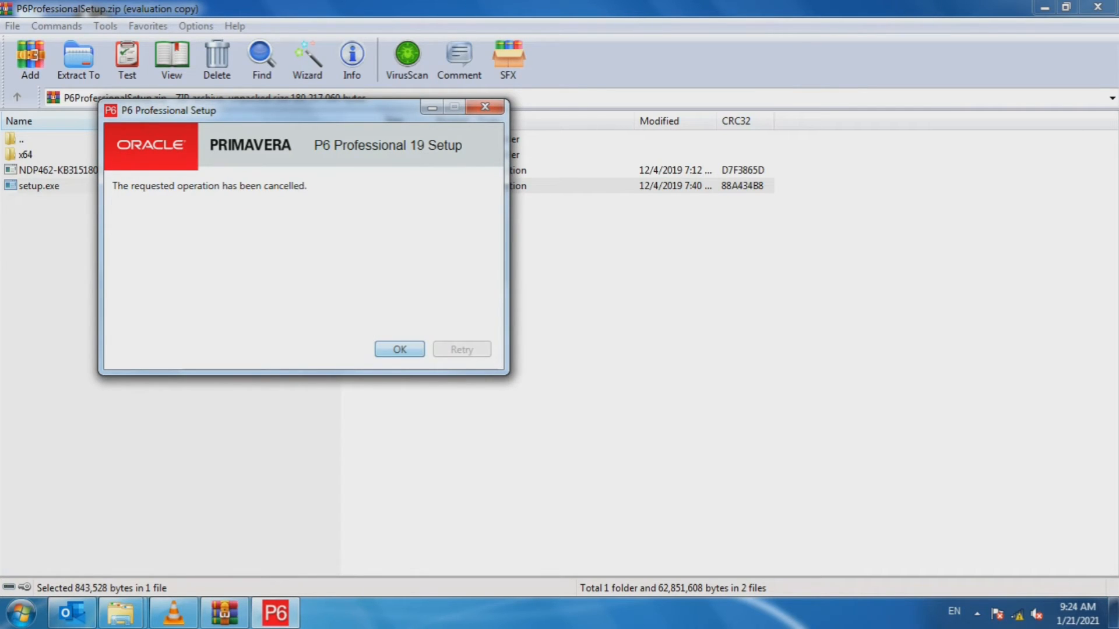
pyautogui.press('Return')
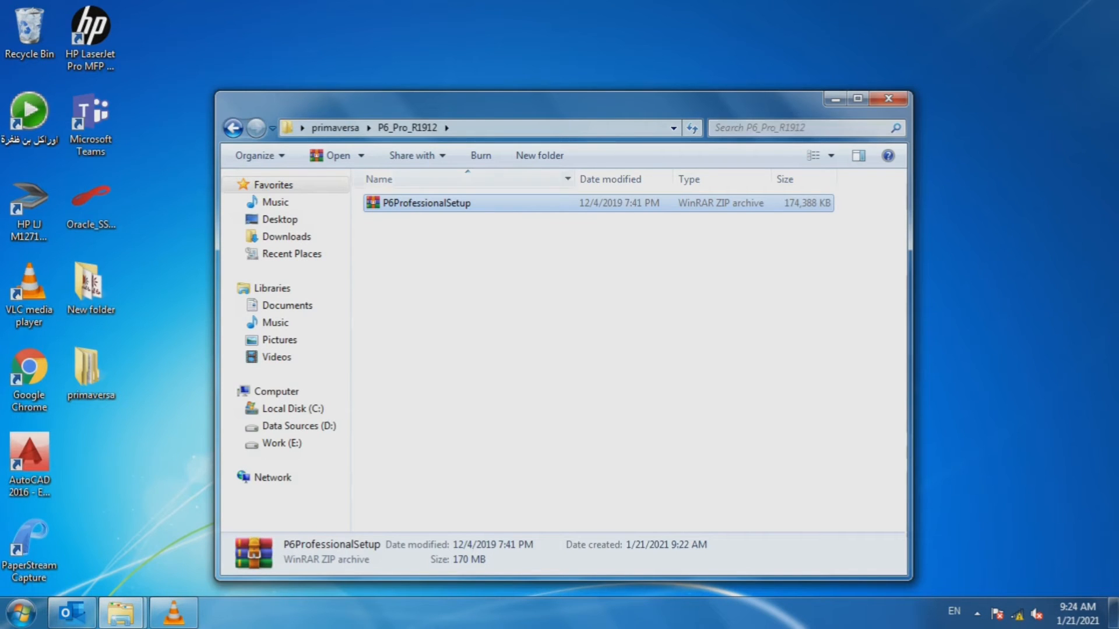
# - Close the P6_Pro_R1912 window and open the Start menu search
pyautogui.click(888, 99)
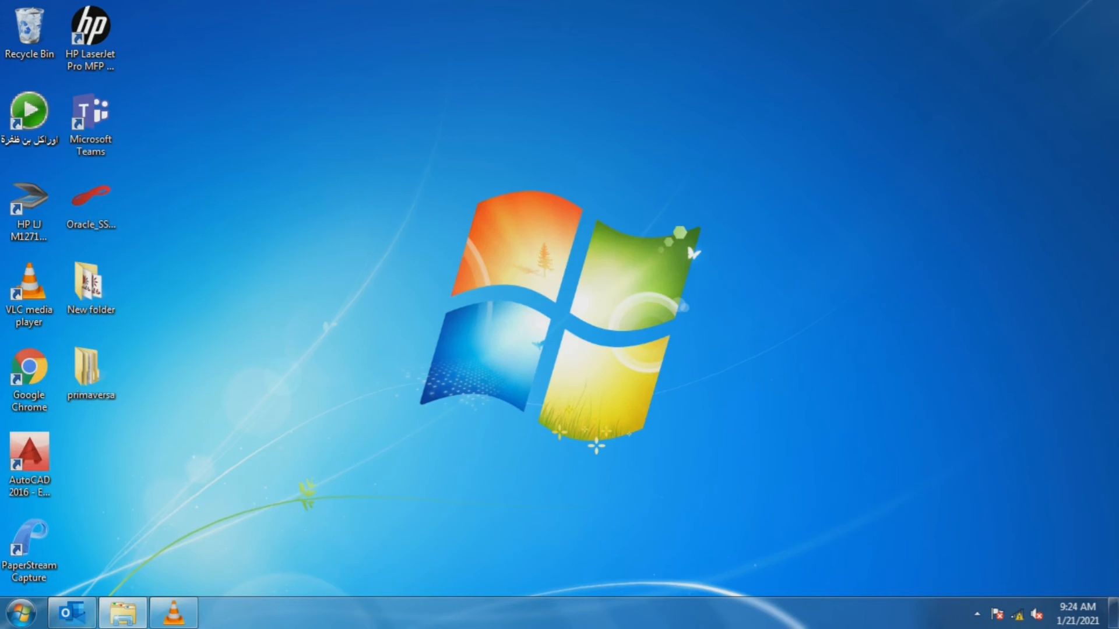
pyautogui.click(21, 612)
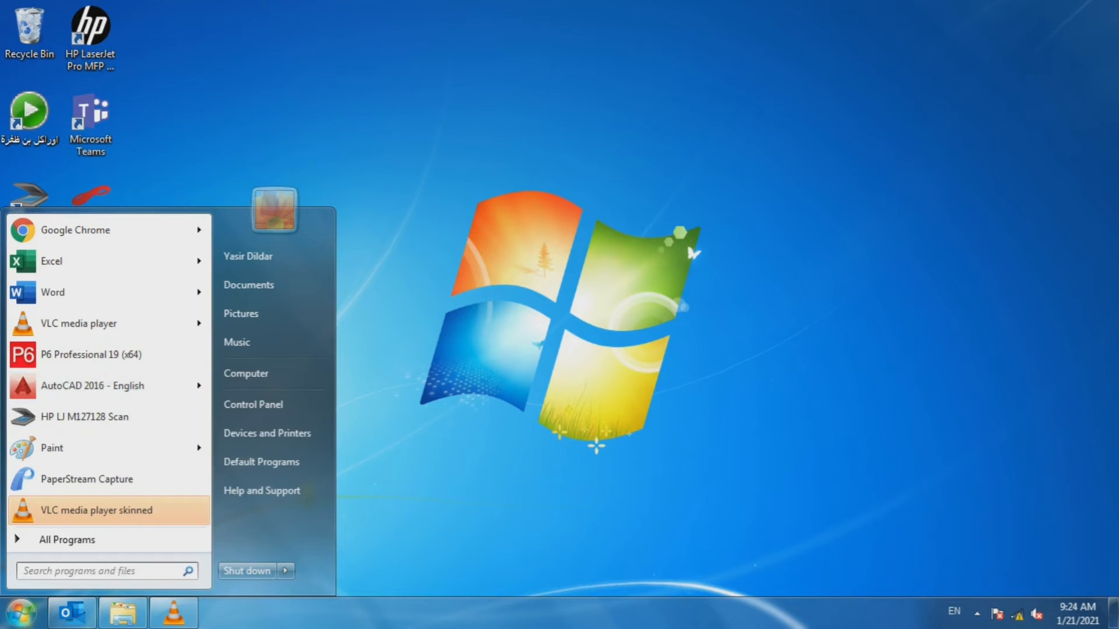
pyautogui.click(99, 571)
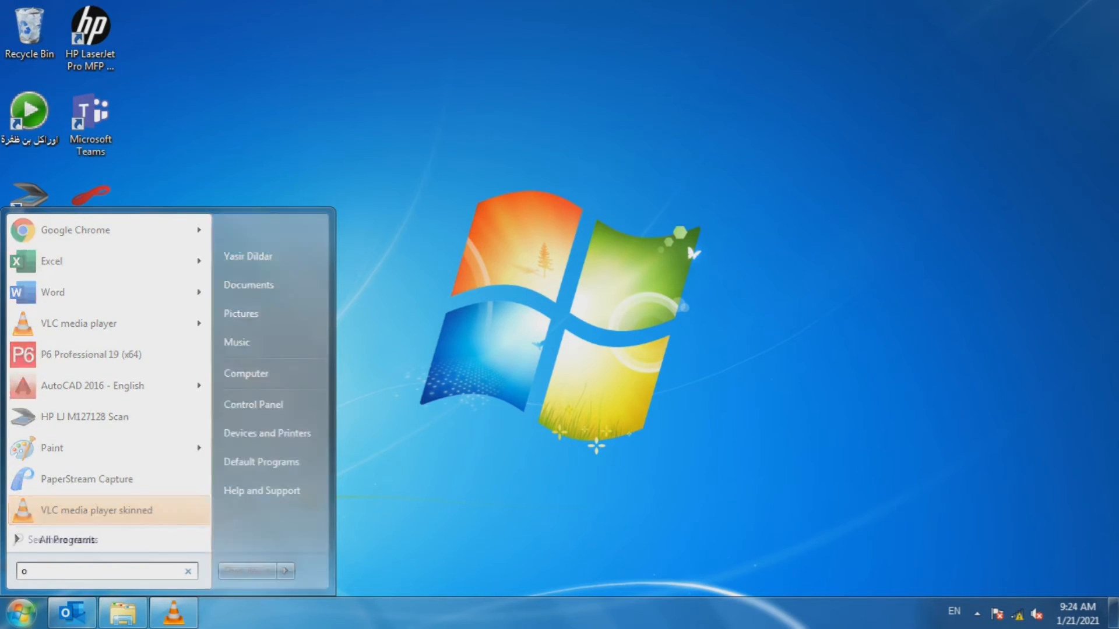
pyautogui.write('o')
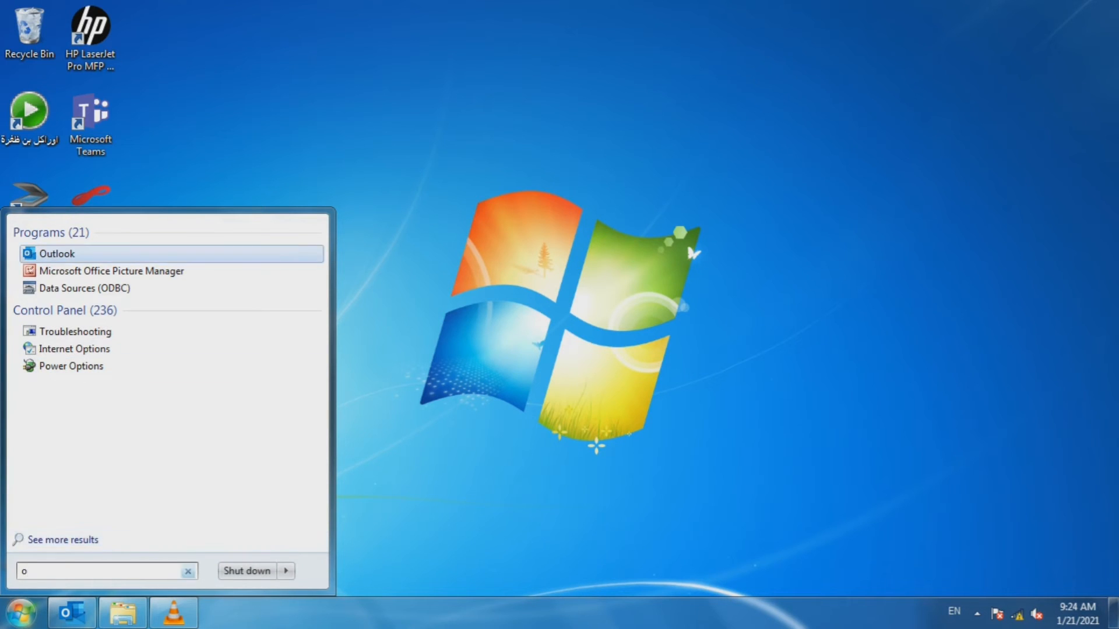
pyautogui.press('BackSpace')
# - In All Programs, expand Oracle - Primavera P6 and its P6 Professional 19 (x64) folder
pyautogui.click(67, 540)
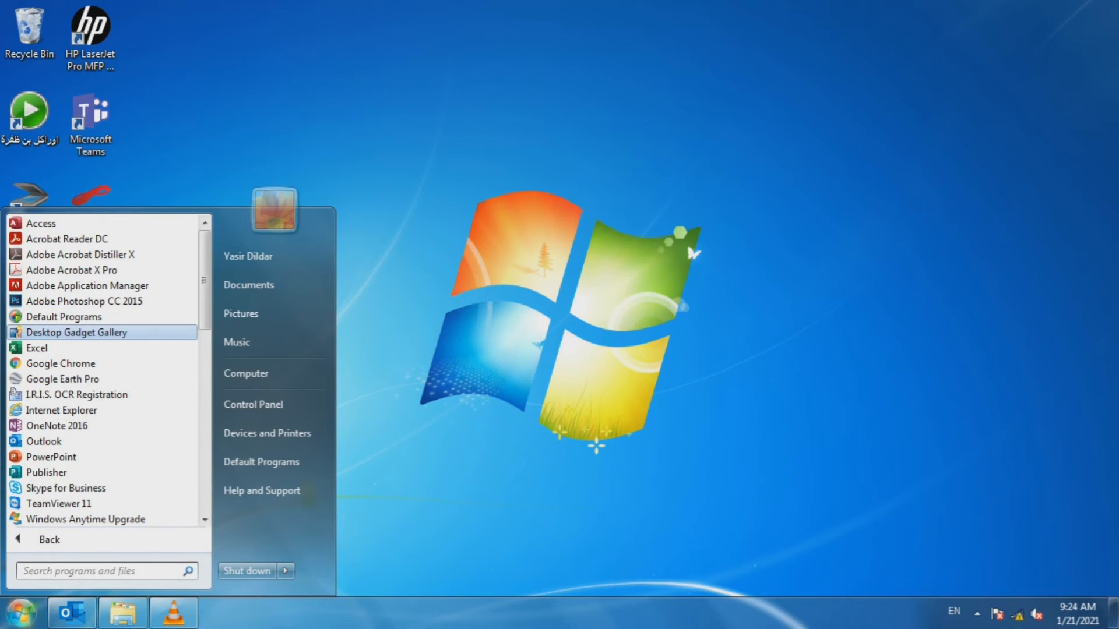
pyautogui.scroll(-1, 102, 350)
pyautogui.scroll(-4, 88, 349)
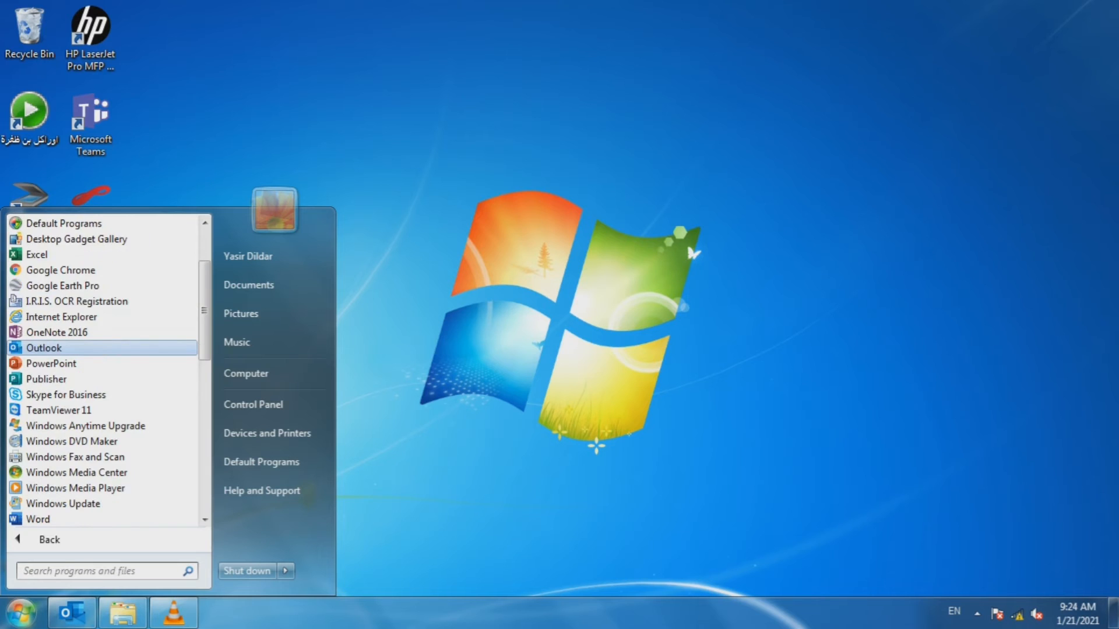
pyautogui.scroll(-3, 102, 316)
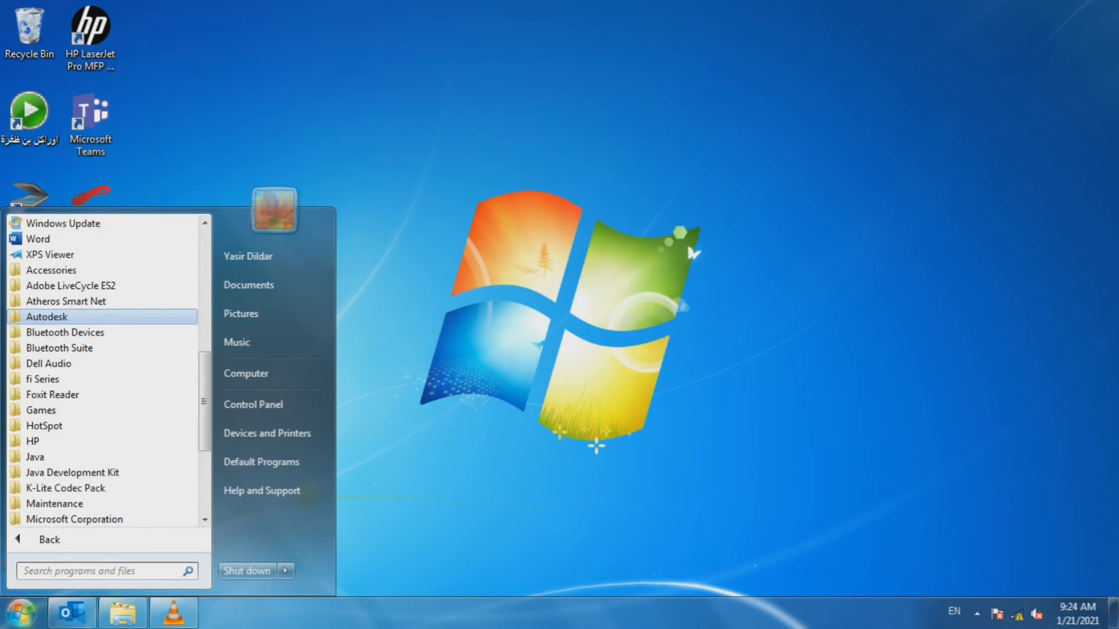
pyautogui.scroll(-2, 102, 316)
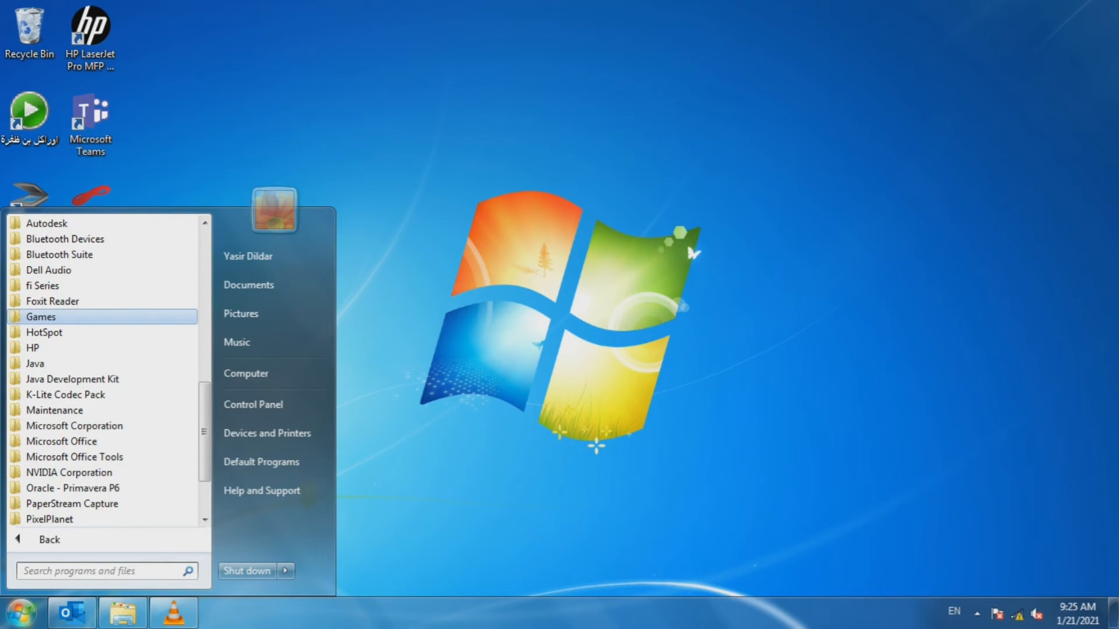
pyautogui.scroll(-2, 102, 379)
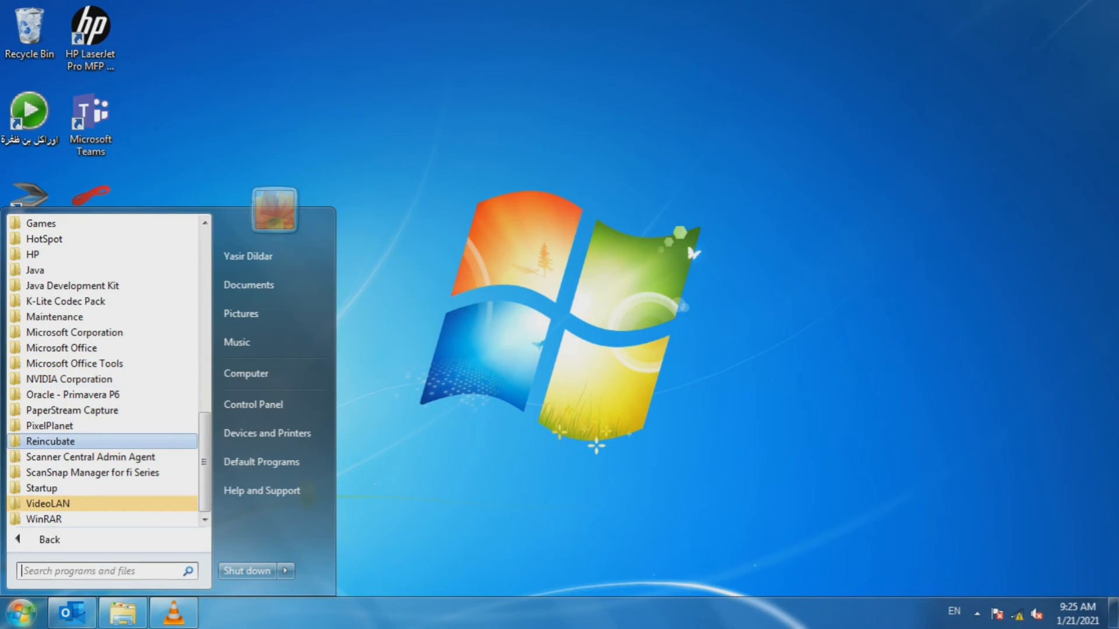
pyautogui.scroll(1, 109, 373)
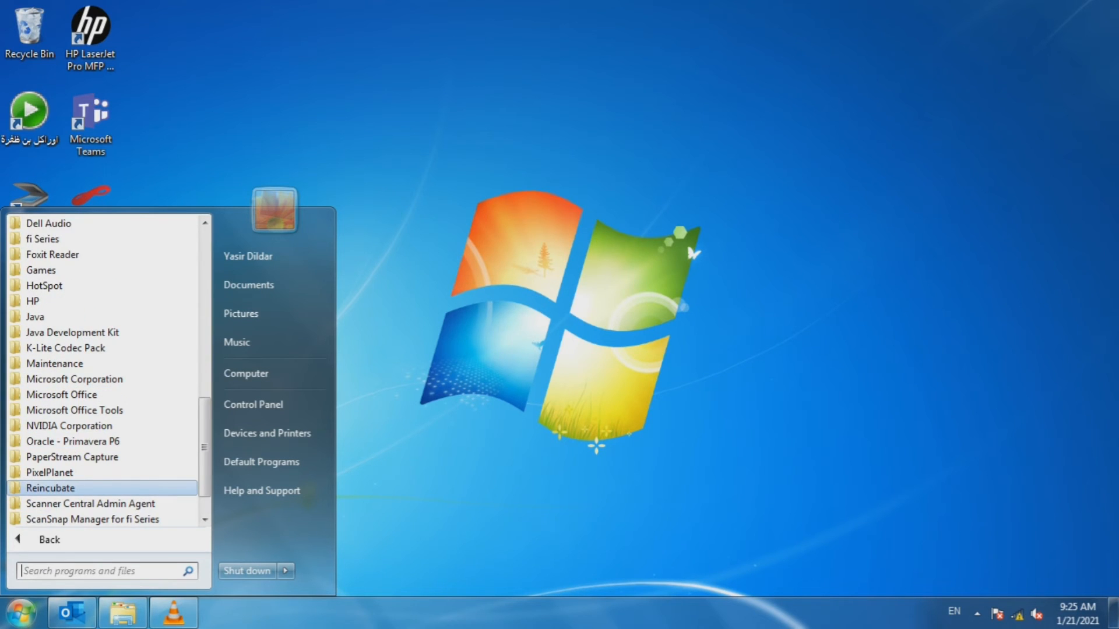
pyautogui.scroll(3, 109, 373)
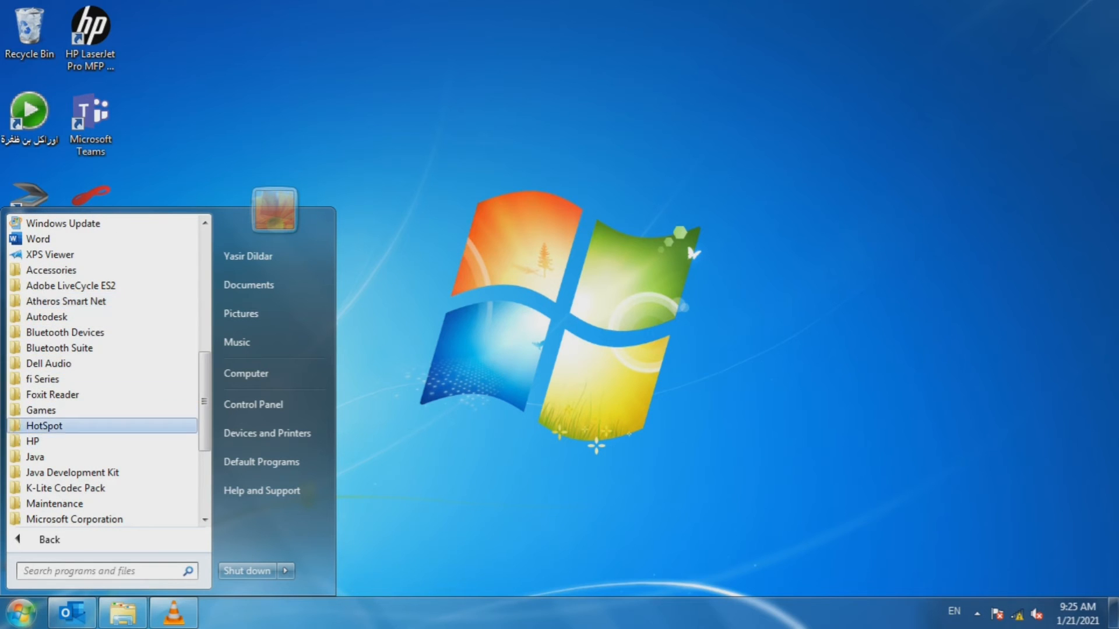
pyautogui.scroll(-2, 109, 434)
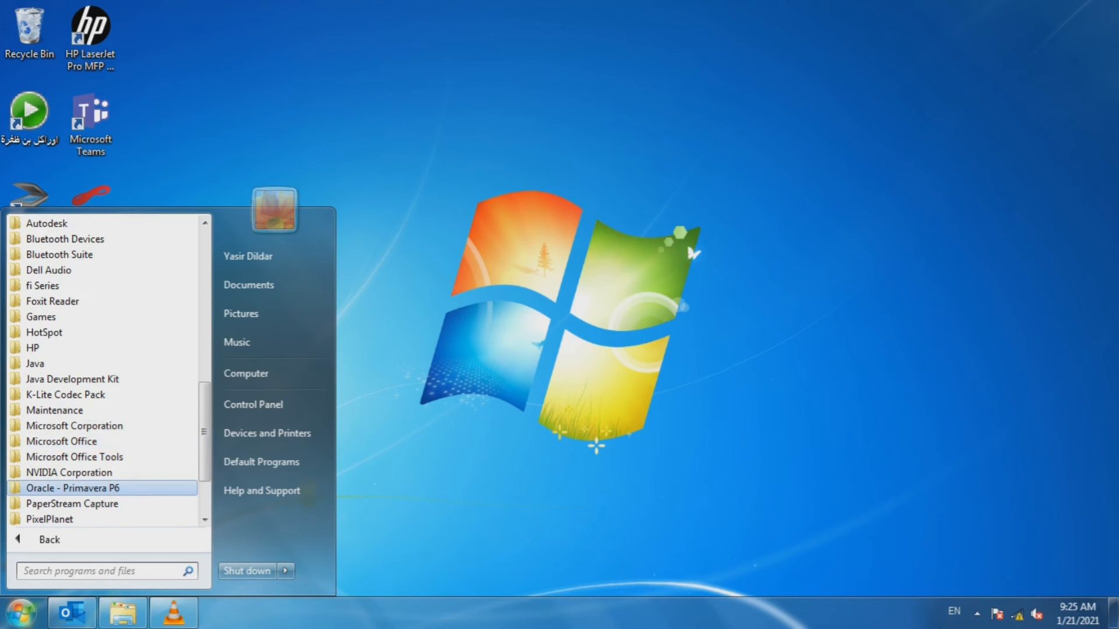
pyautogui.click(72, 488)
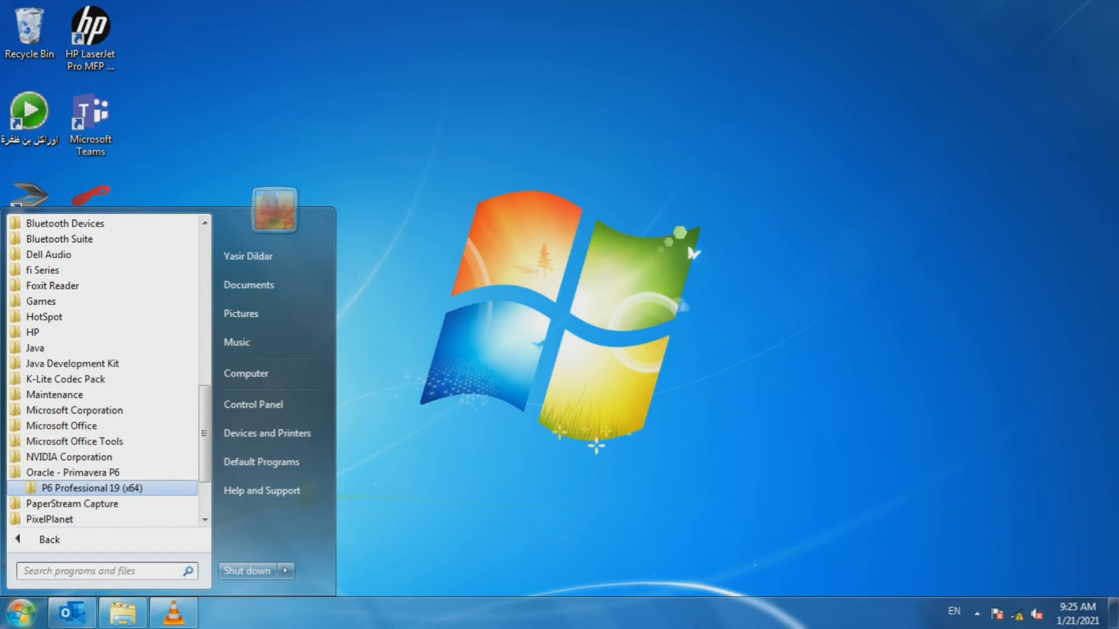
pyautogui.click(92, 489)
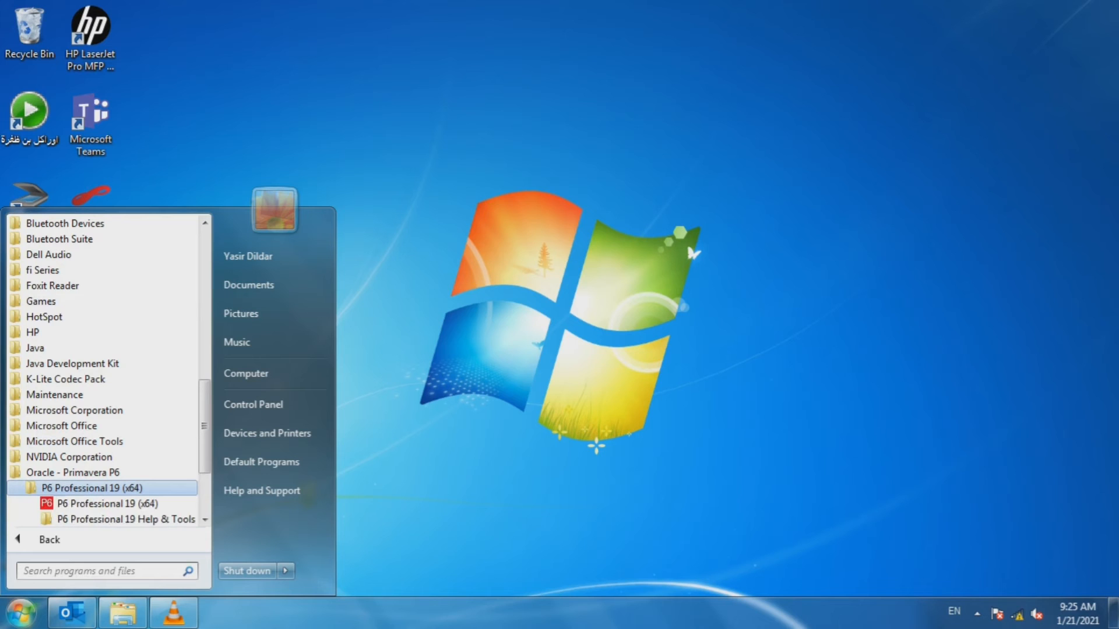
pyautogui.scroll(-3, 141, 401)
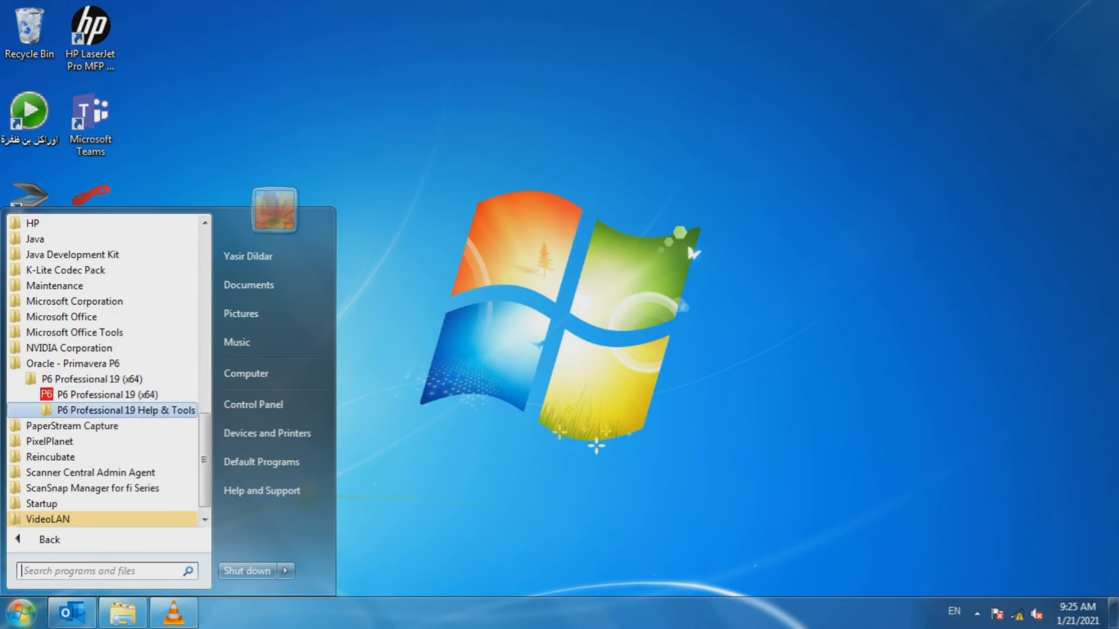
# - Launch P6 Professional 19 (x64) and enter the login password
pyautogui.click(137, 397)
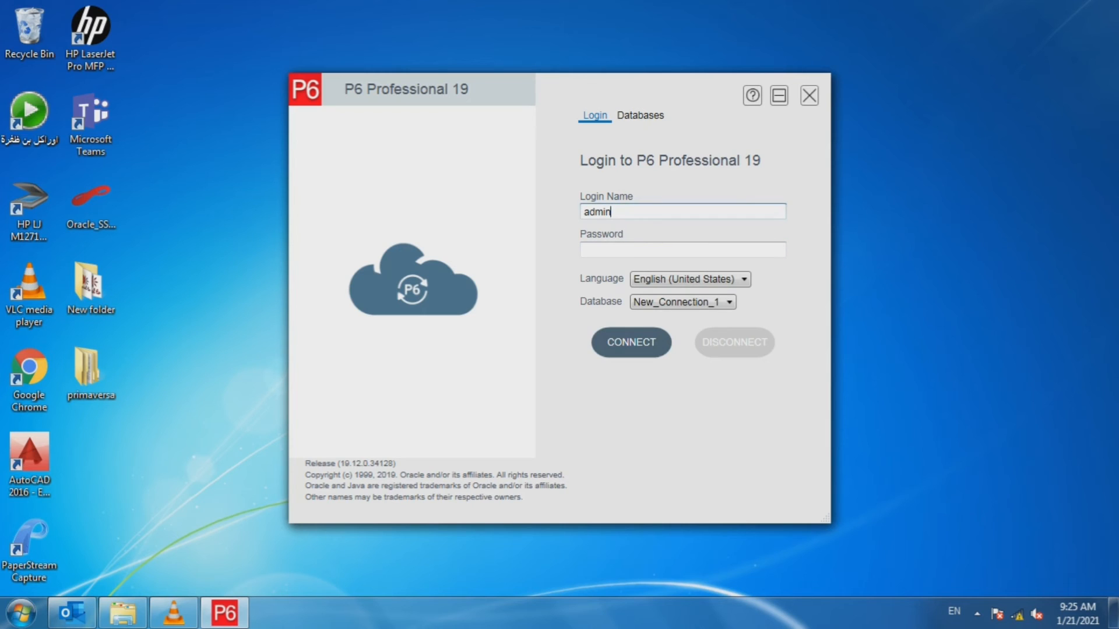
pyautogui.click(682, 250)
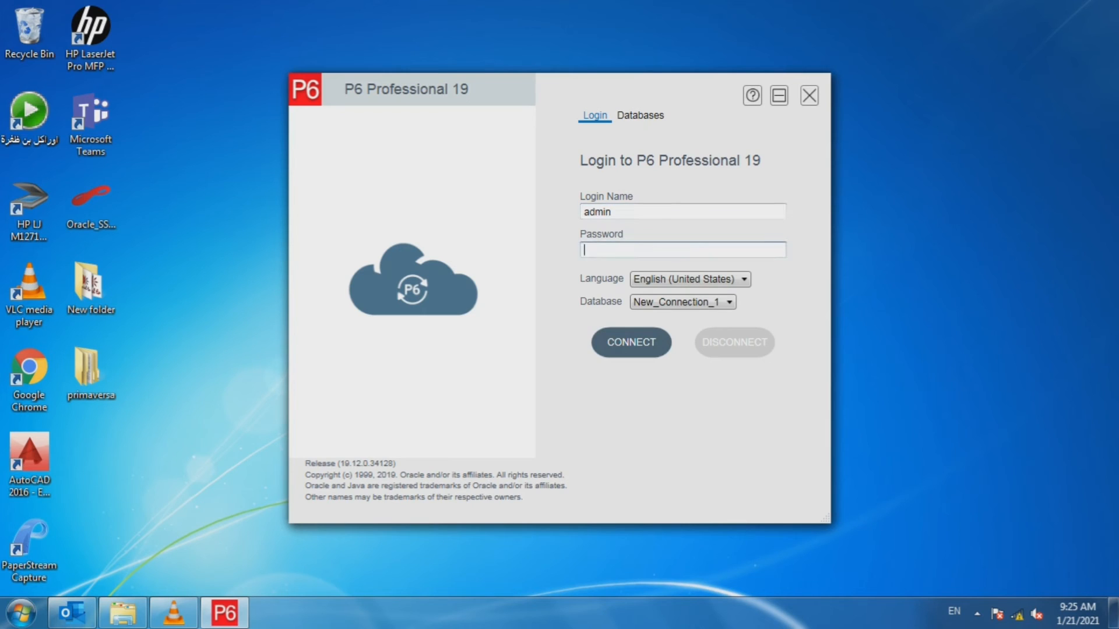
pyautogui.write('admin')
# - Log in to P6, view KKU1's Mobilization activities A1100–A1130 in the Gantt, then minimize the window
pyautogui.press('Return')
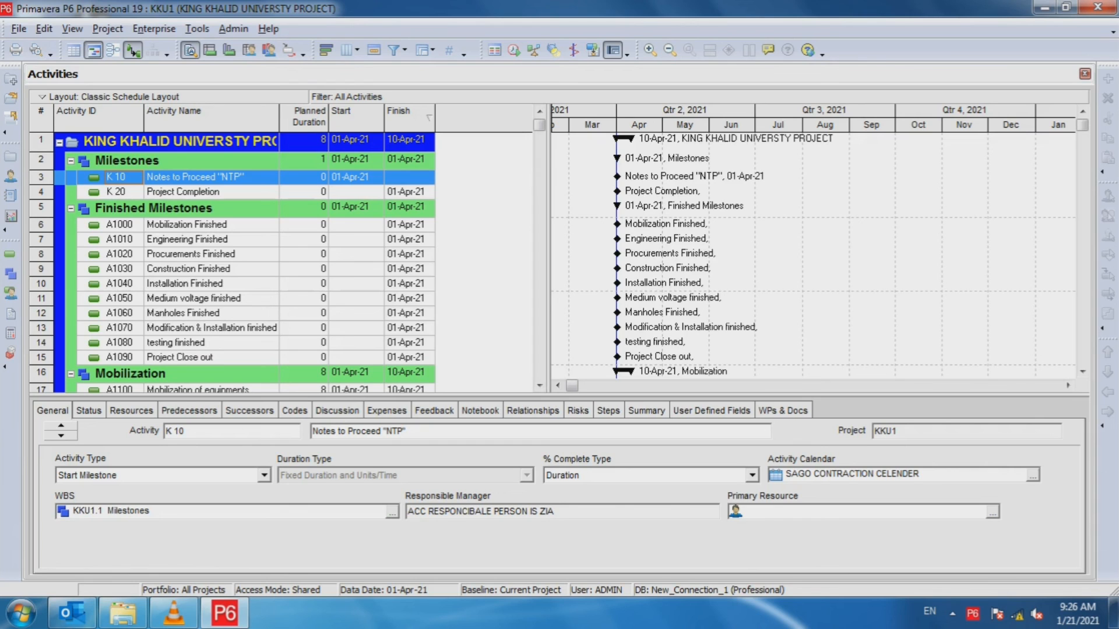
pyautogui.moveTo(542, 395); pyautogui.dragTo(542, 471)
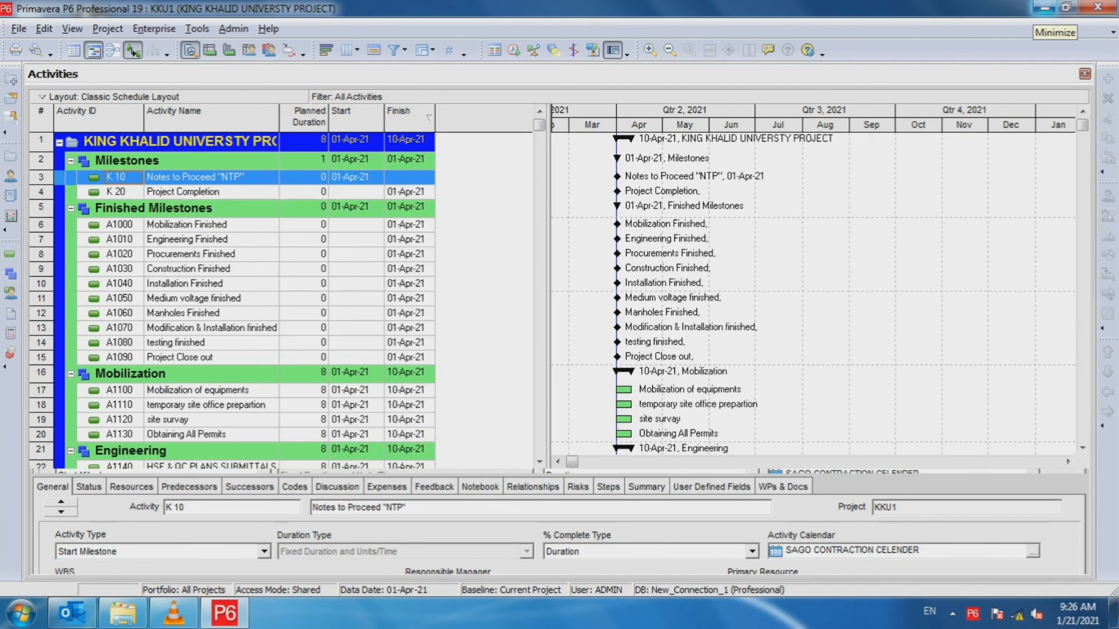
pyautogui.click(1044, 7)
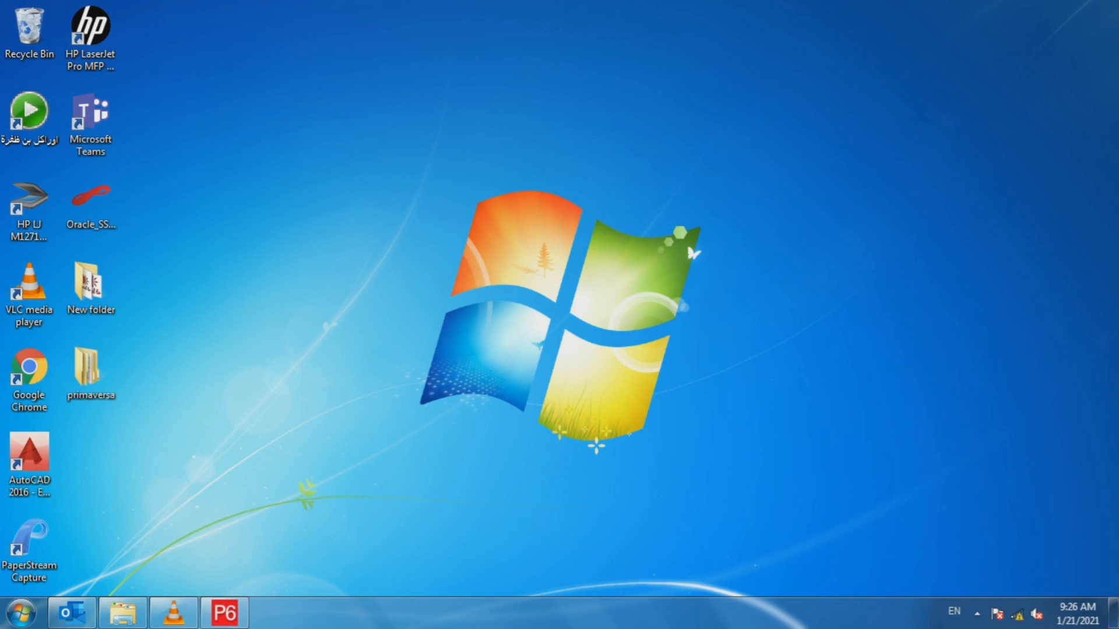